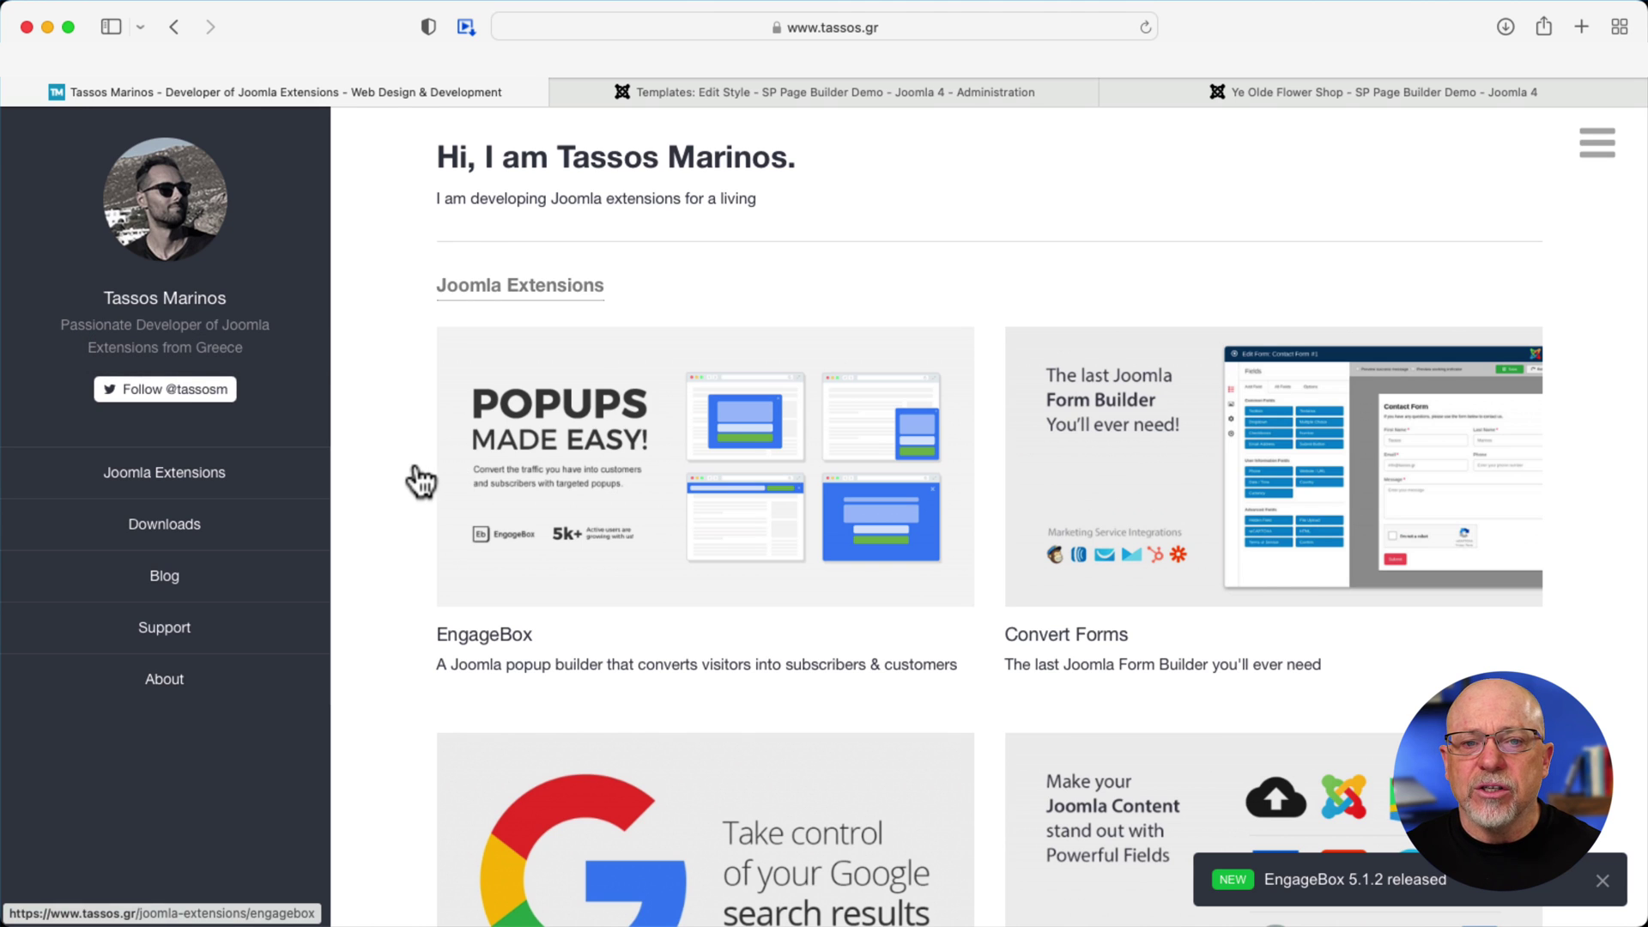
# Open tassos.gr's Advanced Custom Fields page and read its field types, publishing assignments and general features
pyautogui.scroll(-5, 1101, 487)
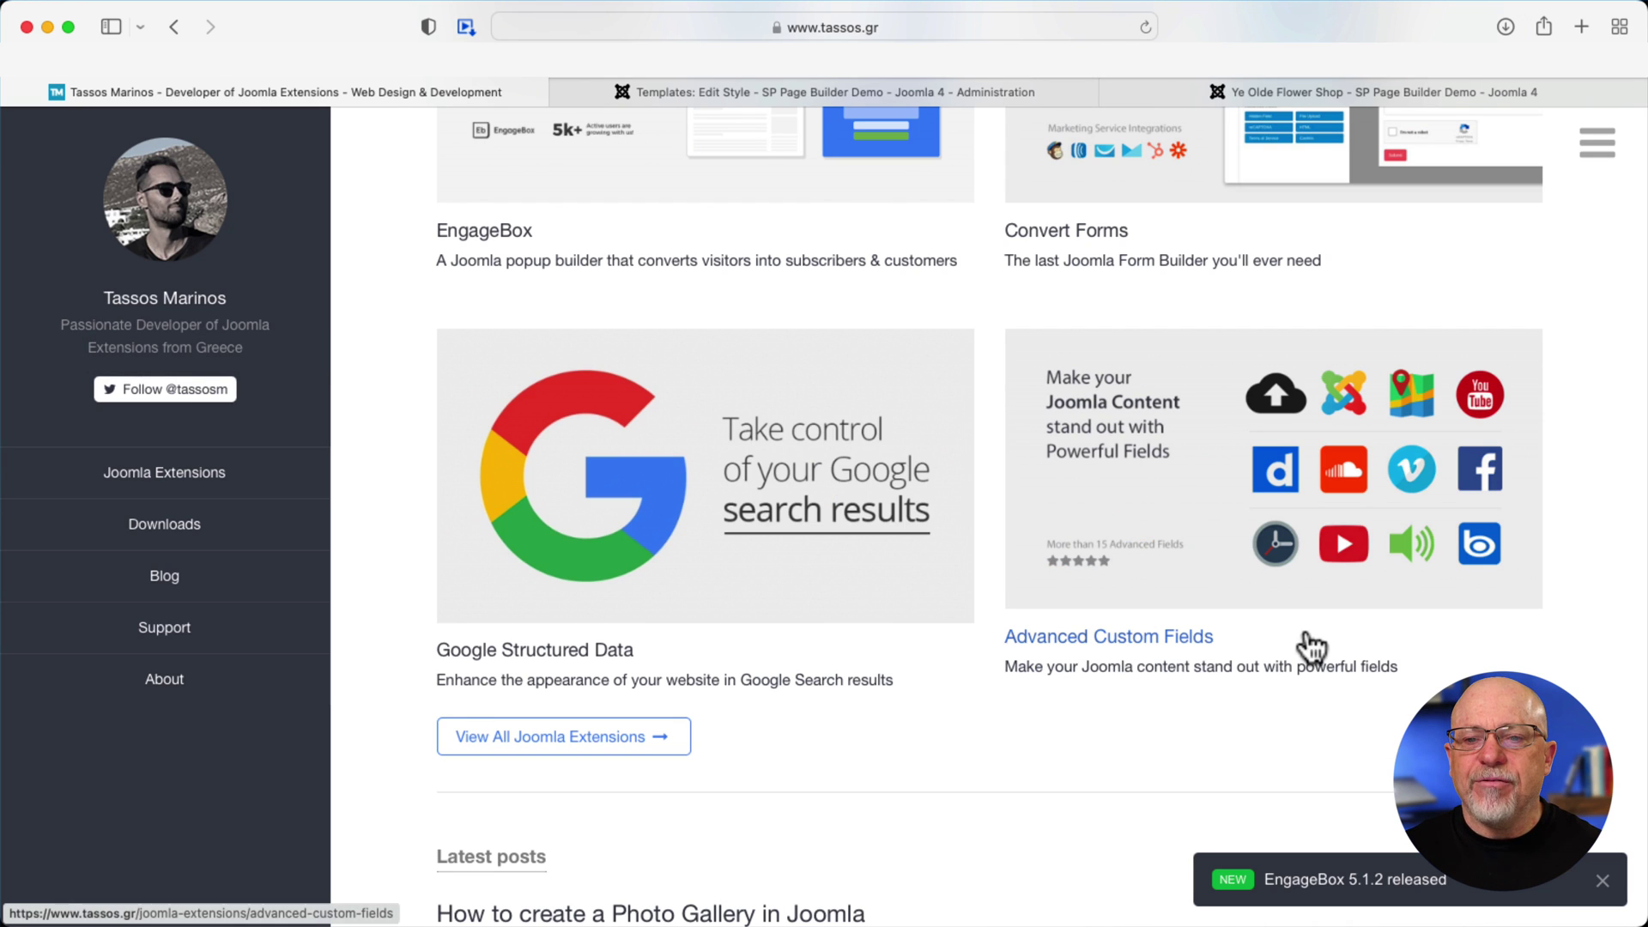
pyautogui.click(1157, 529)
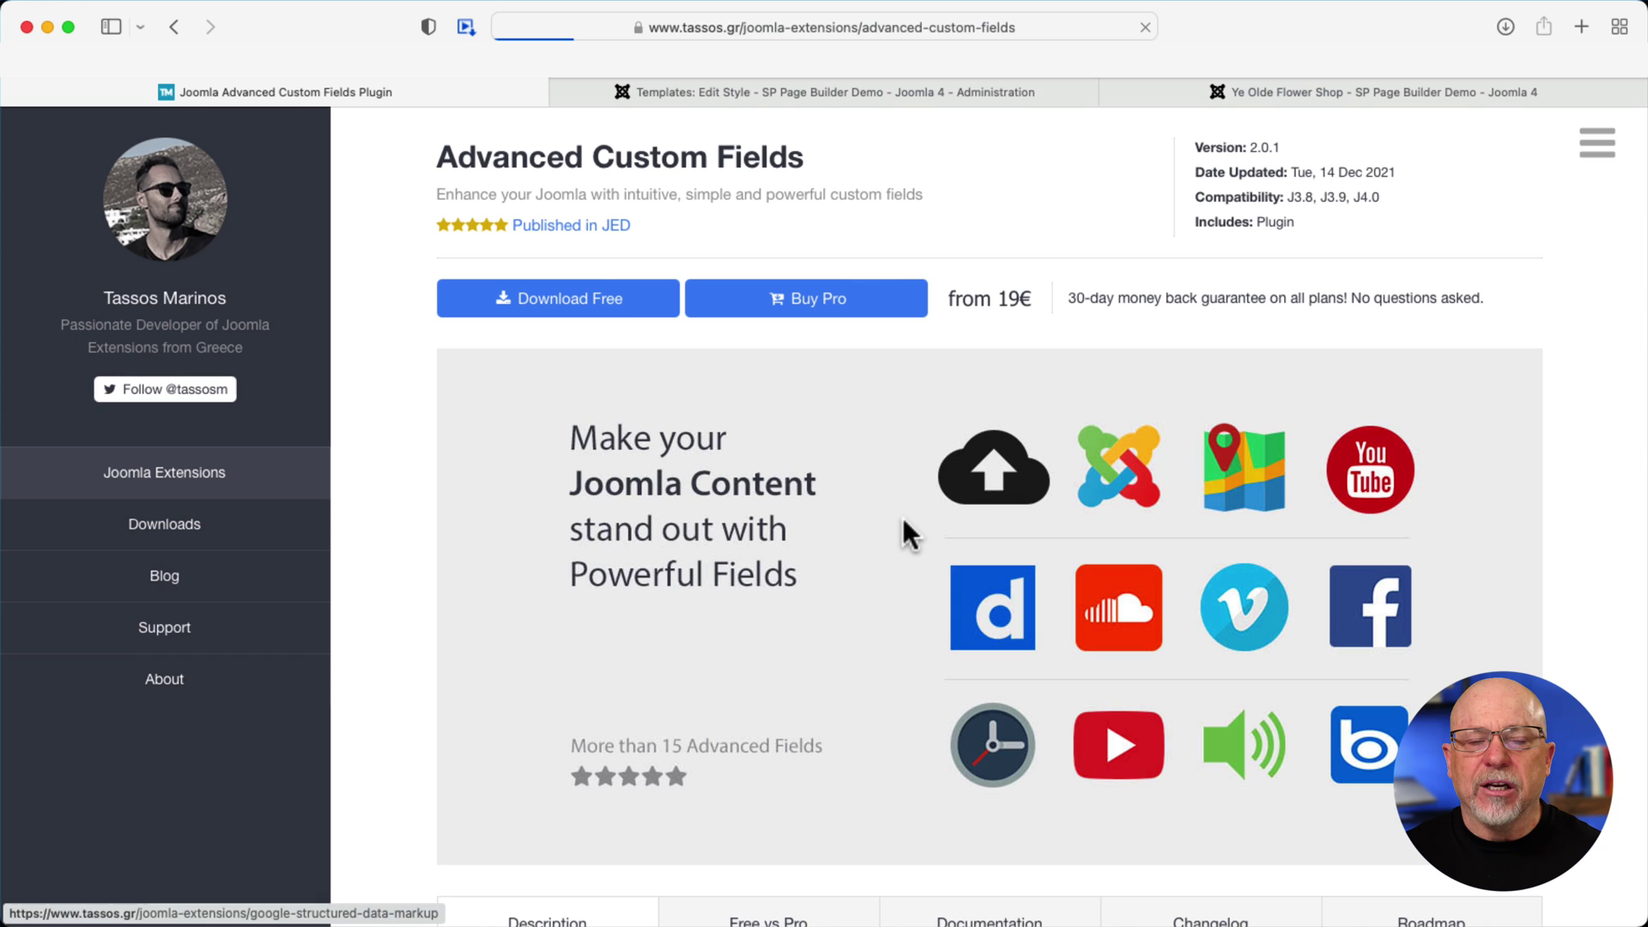
pyautogui.scroll(-10, 375, 541)
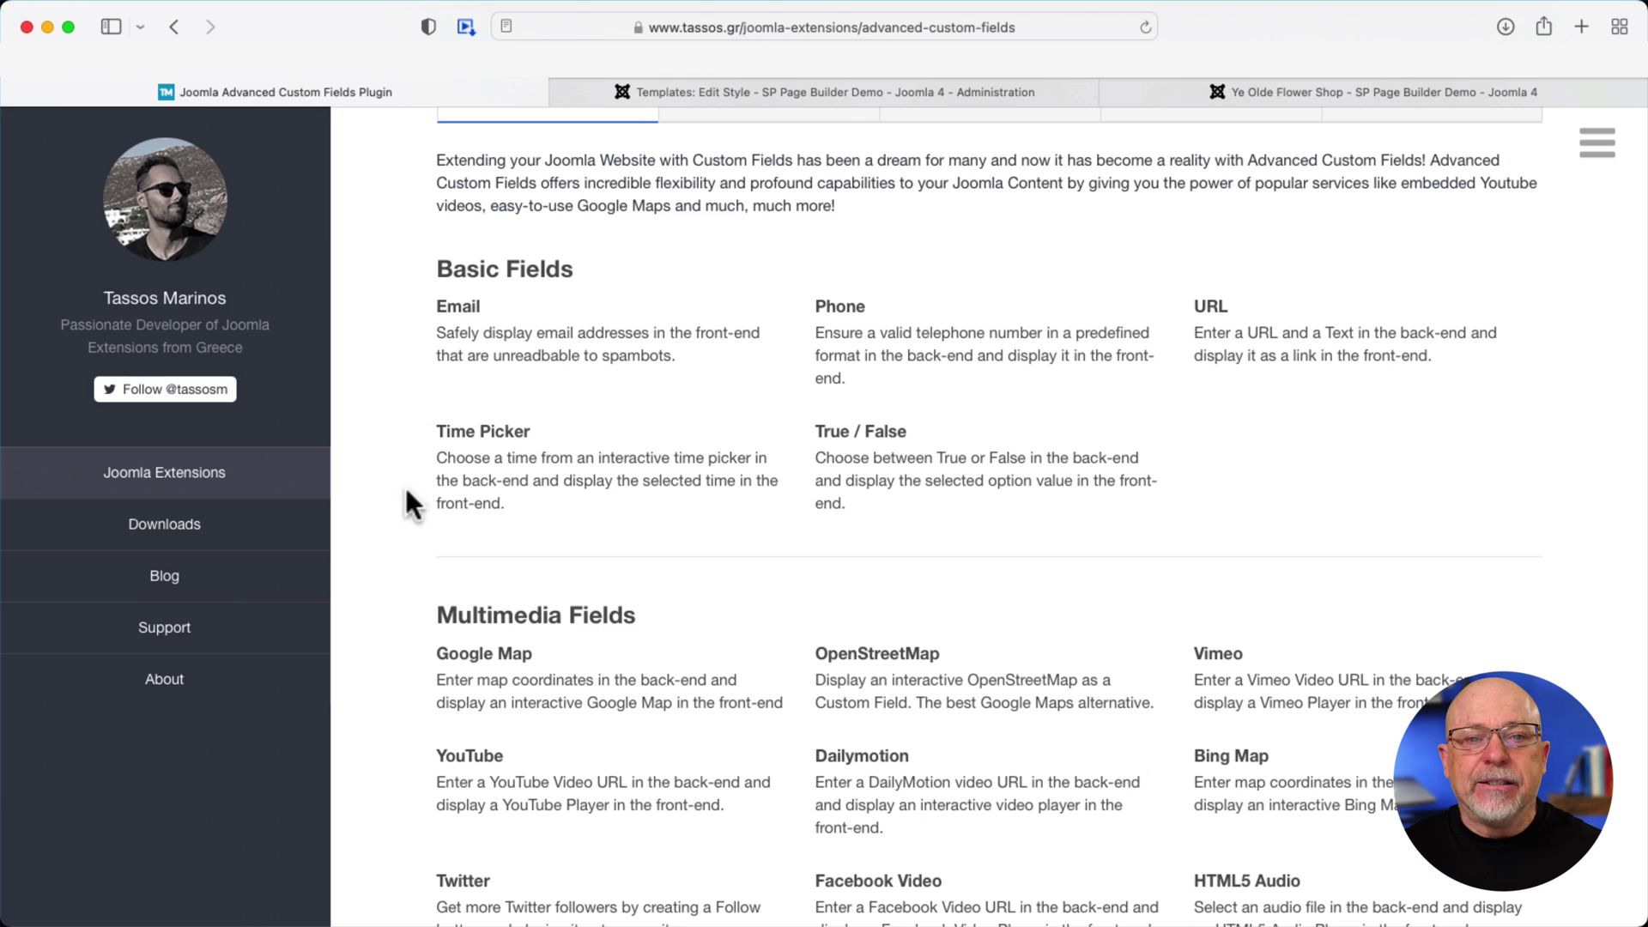
pyautogui.scroll(-3, 404, 541)
pyautogui.scroll(-2, 378, 528)
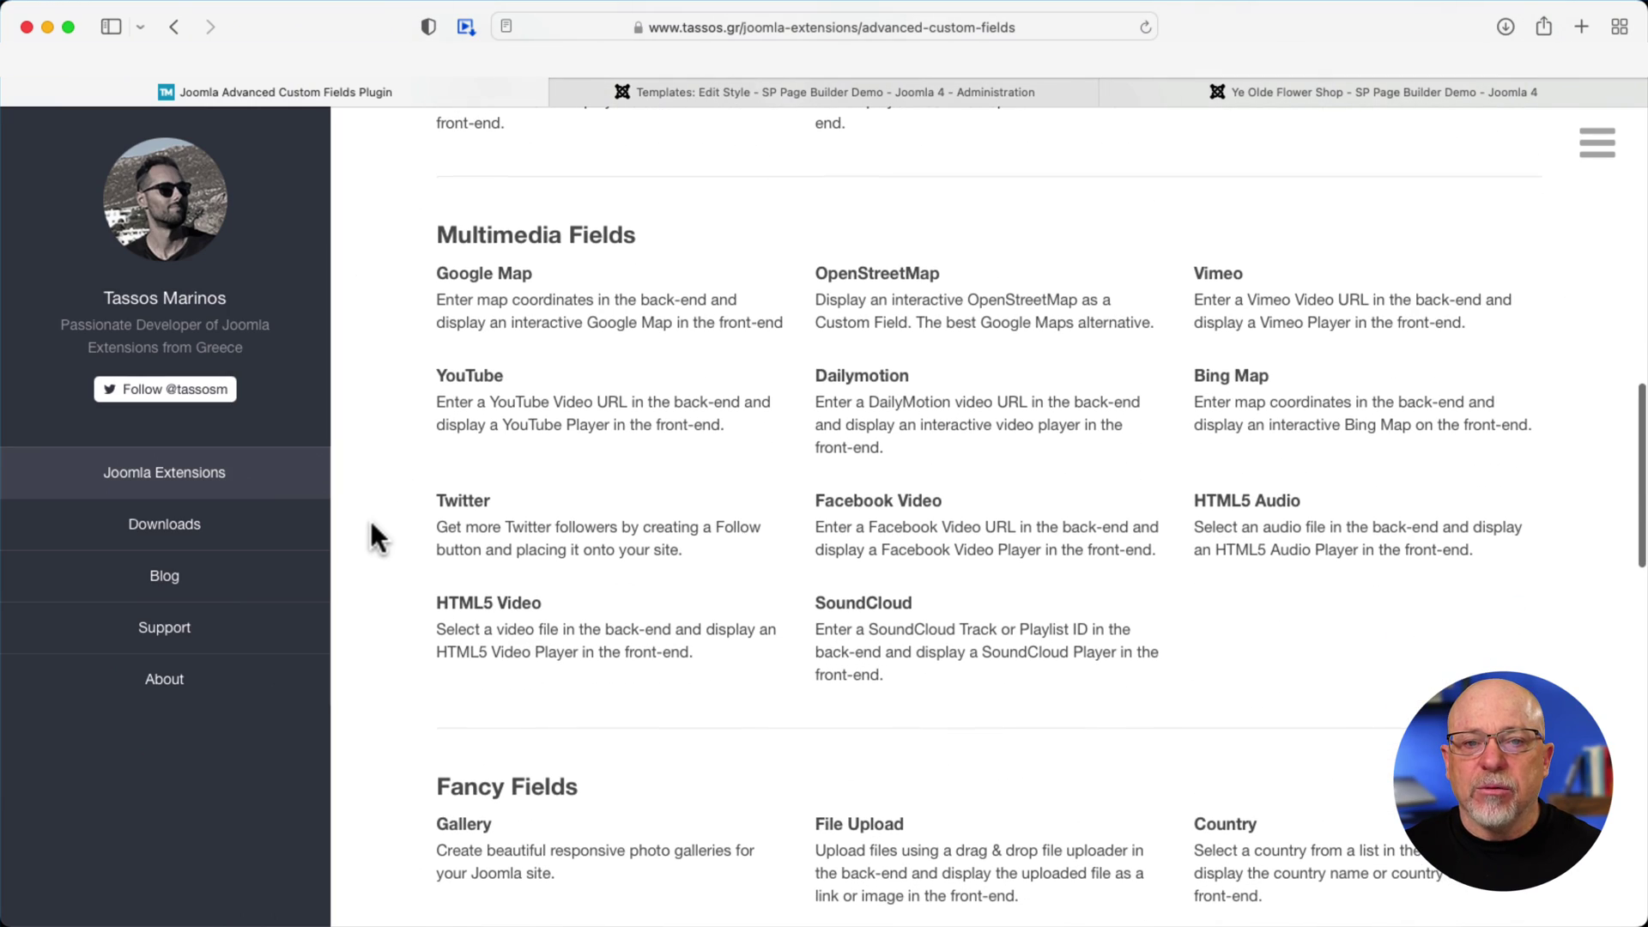
pyautogui.scroll(-2, 374, 536)
pyautogui.scroll(-3, 374, 536)
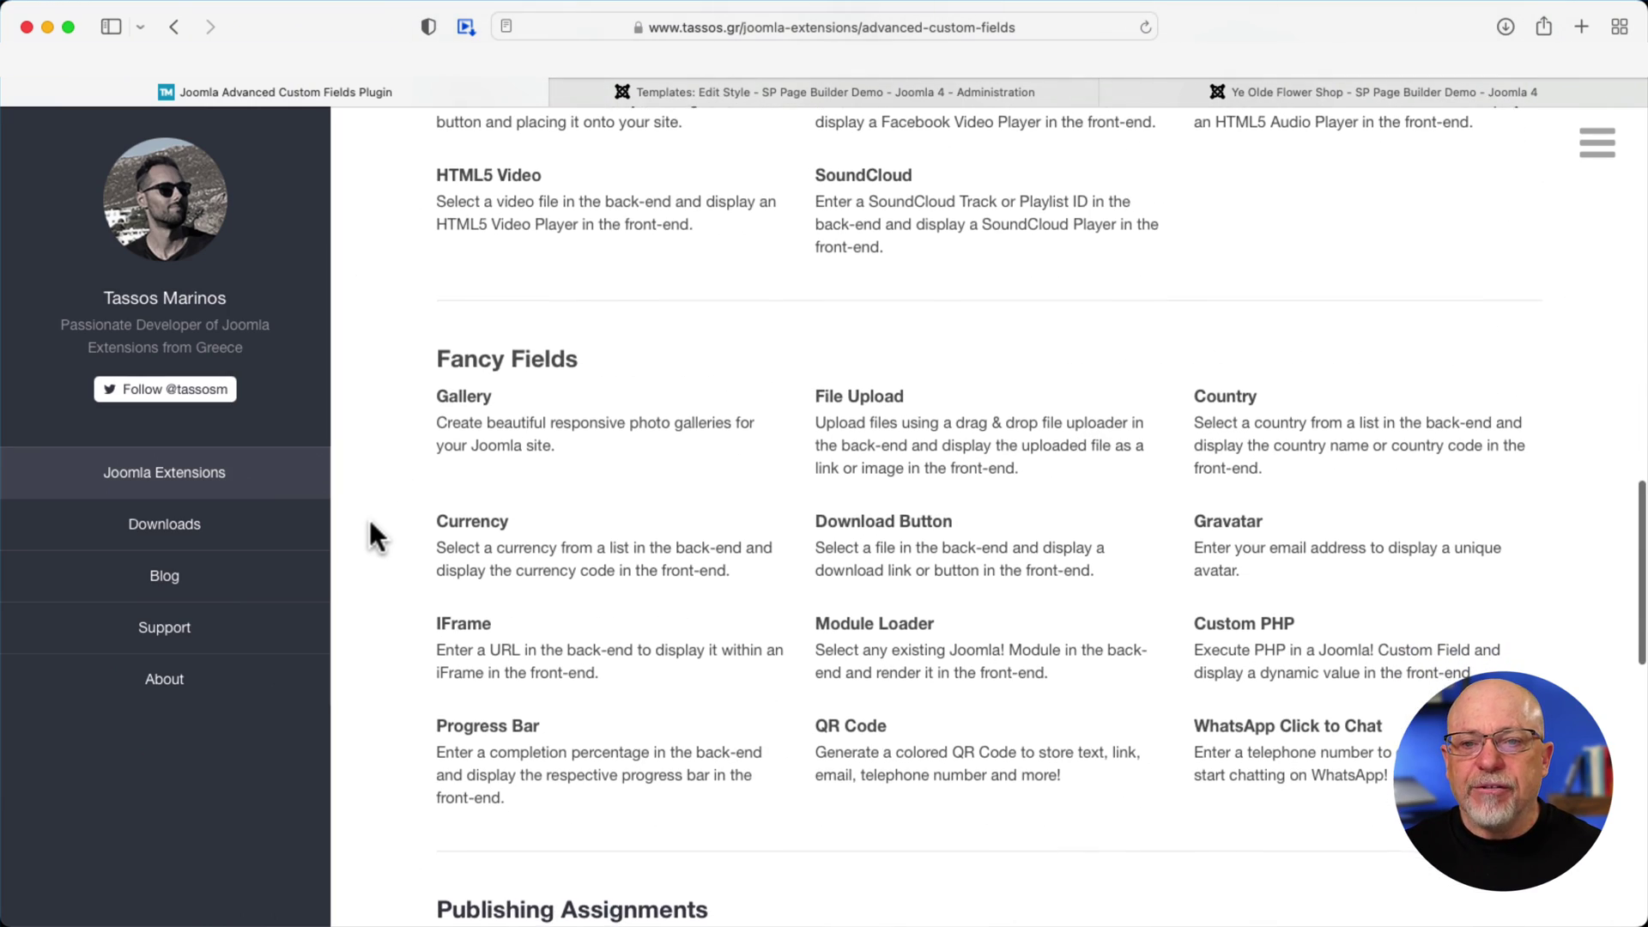
pyautogui.scroll(-2, 374, 539)
pyautogui.scroll(-5, 374, 539)
pyautogui.scroll(-2, 374, 539)
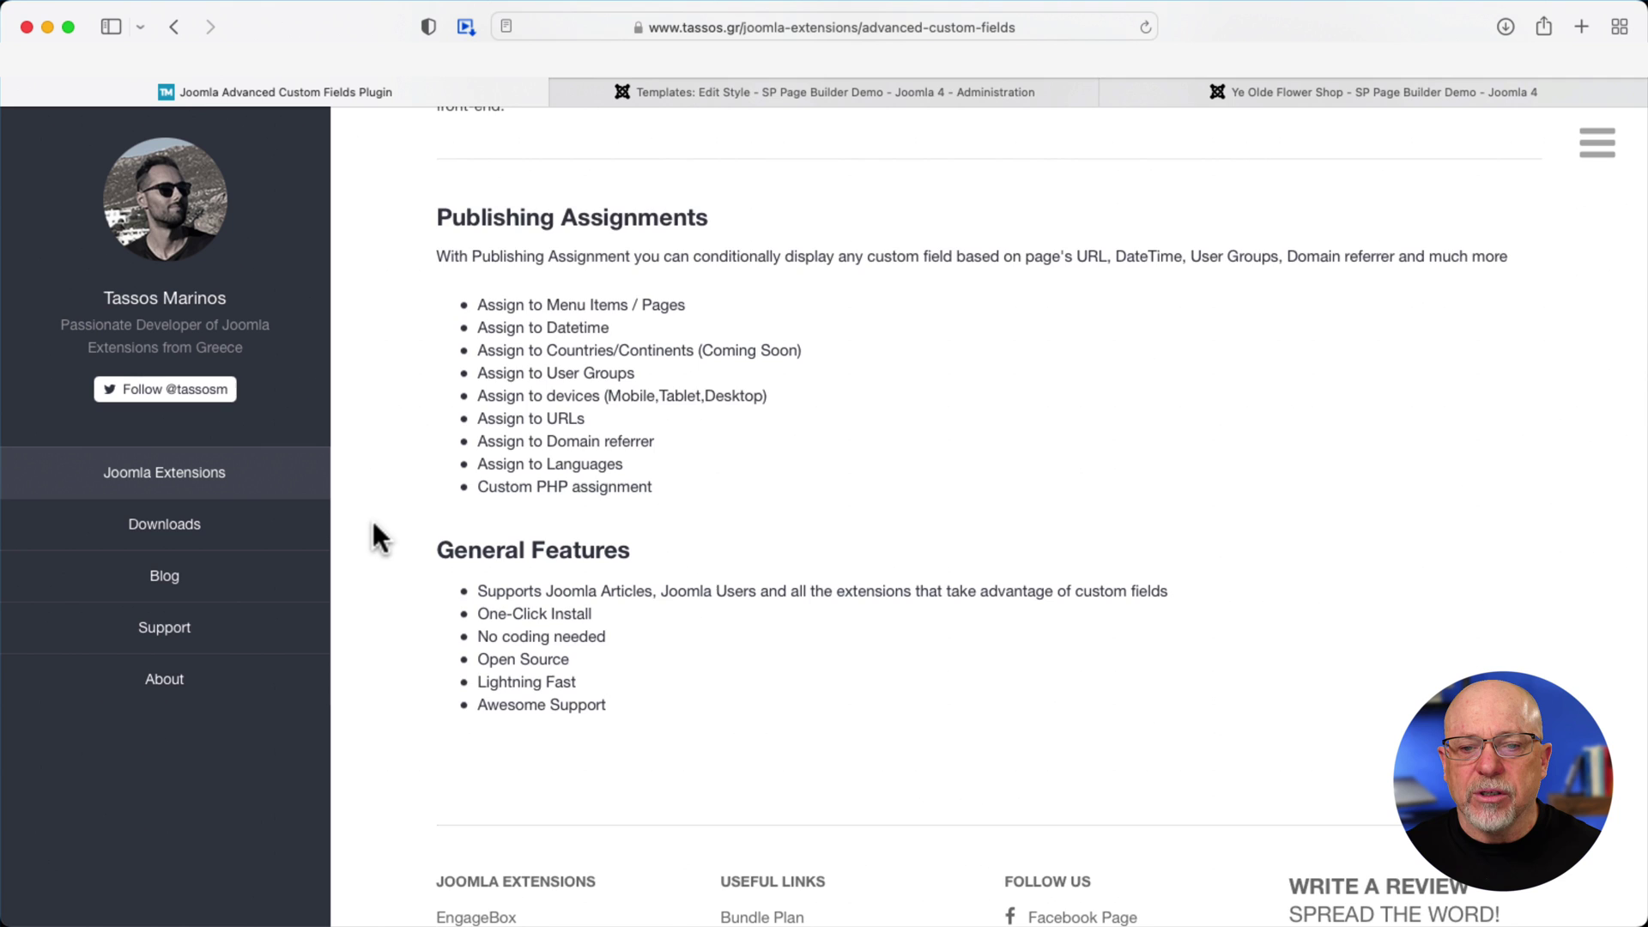
# Open the Advanced Custom Fields Free vs Pro comparison table and scroll through its features
pyautogui.scroll(15, 372, 521)
pyautogui.click(448, 467)
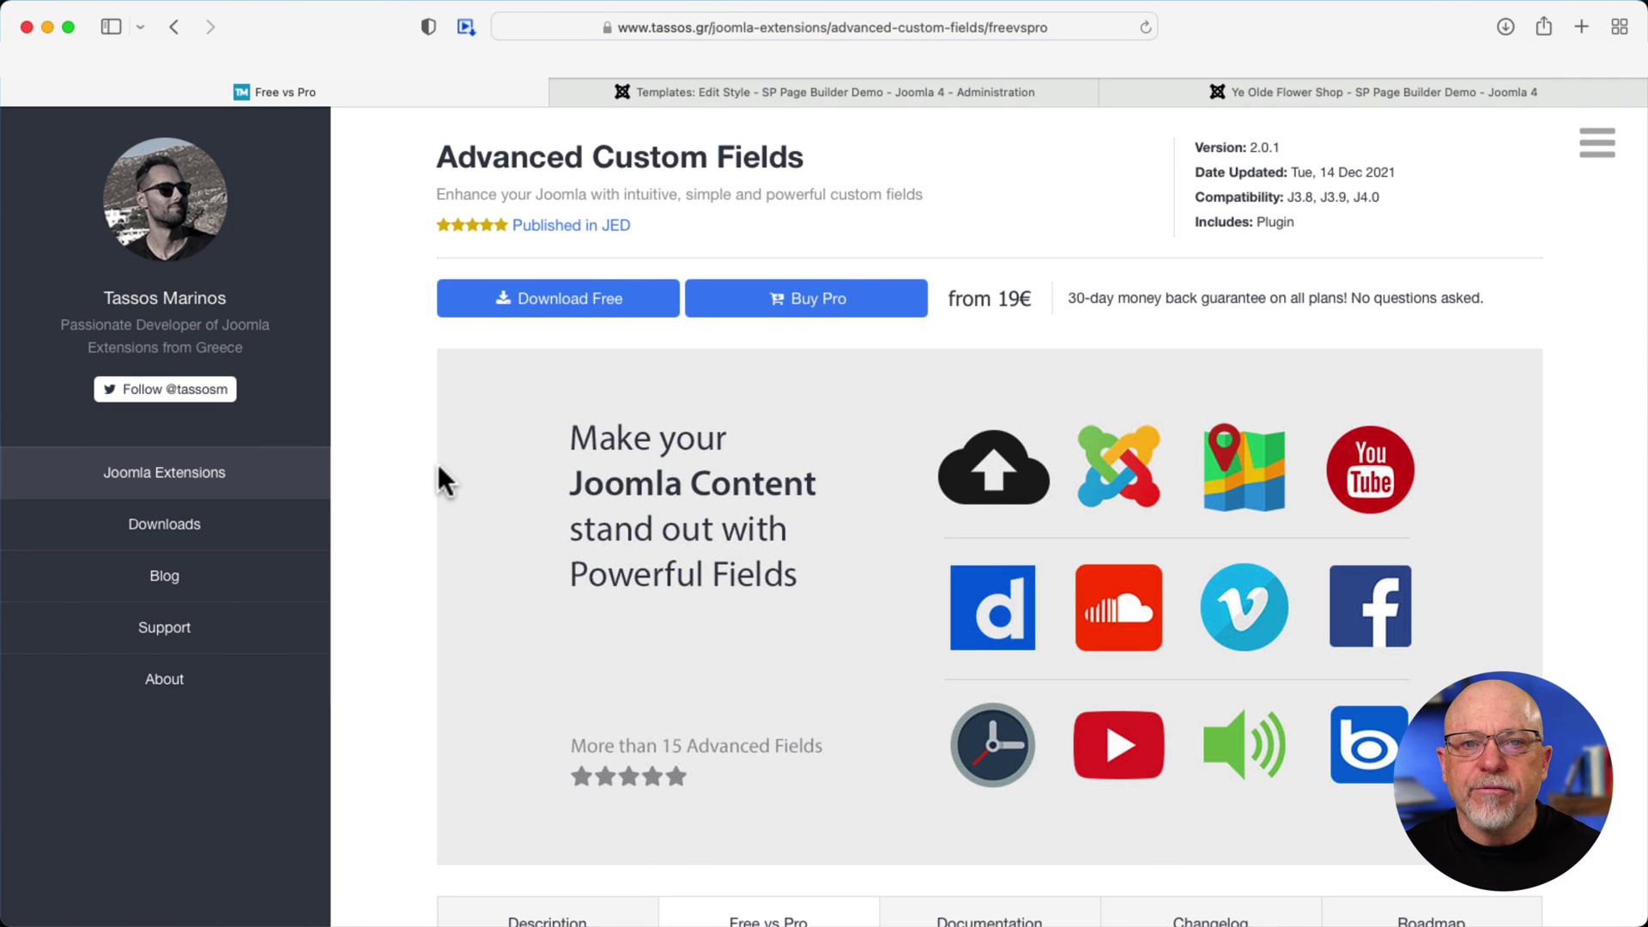
pyautogui.scroll(-1, 424, 464)
pyautogui.scroll(-6, 424, 463)
pyautogui.scroll(-3, 424, 463)
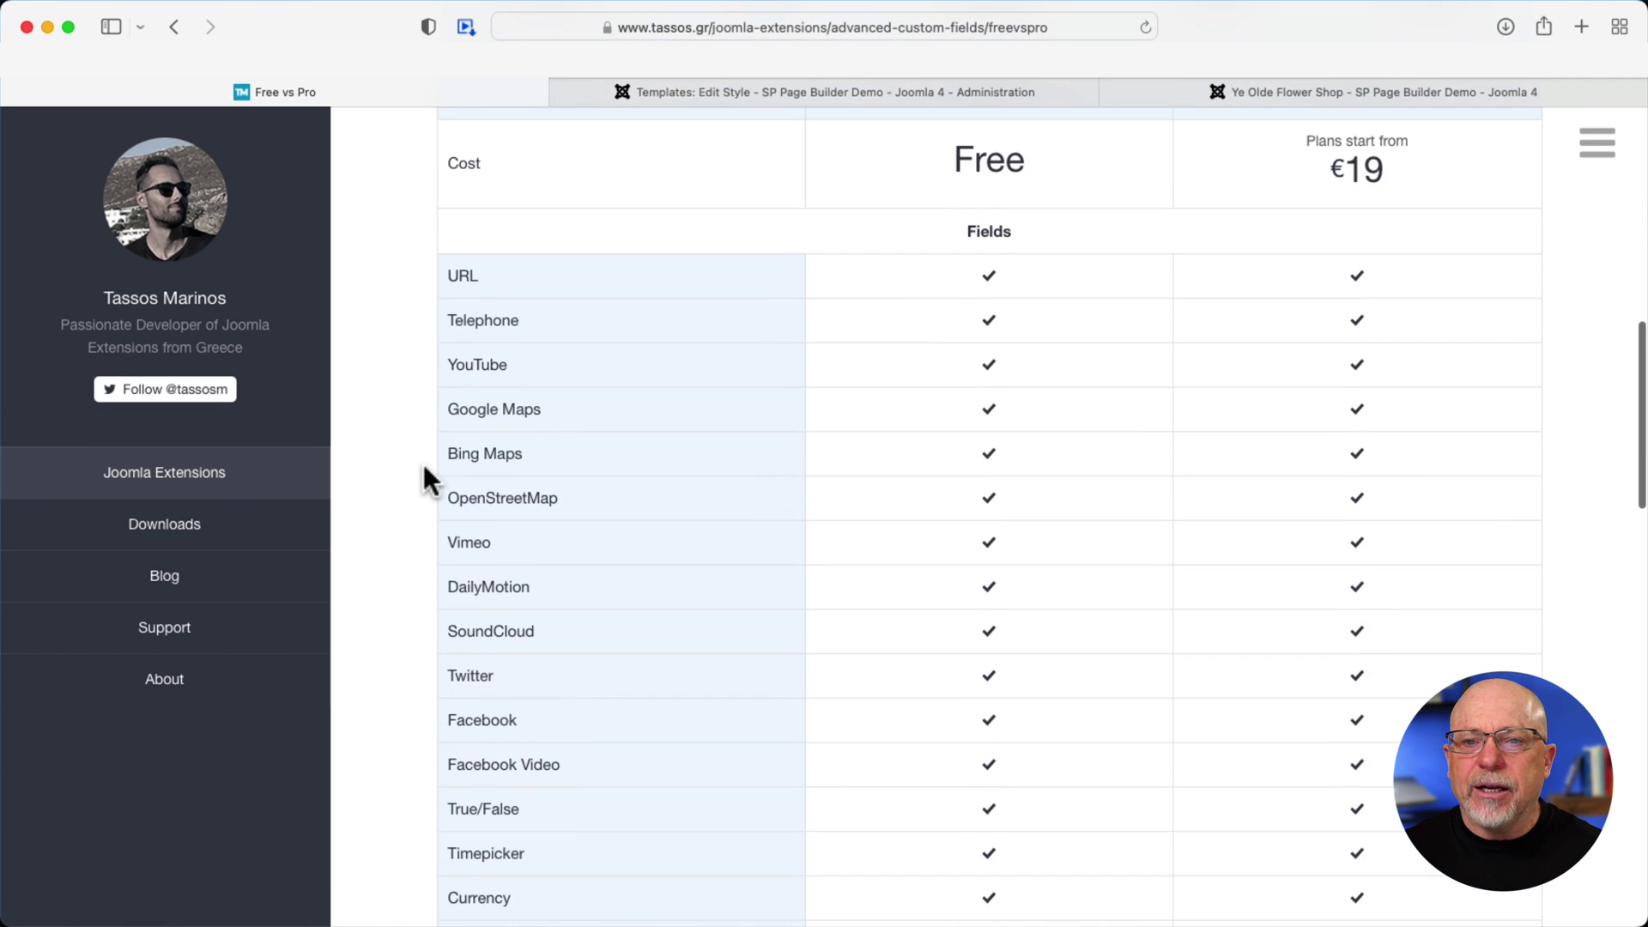
pyautogui.scroll(-2, 424, 464)
pyautogui.scroll(-4, 424, 464)
pyautogui.scroll(-4, 424, 464)
pyautogui.scroll(-2, 424, 463)
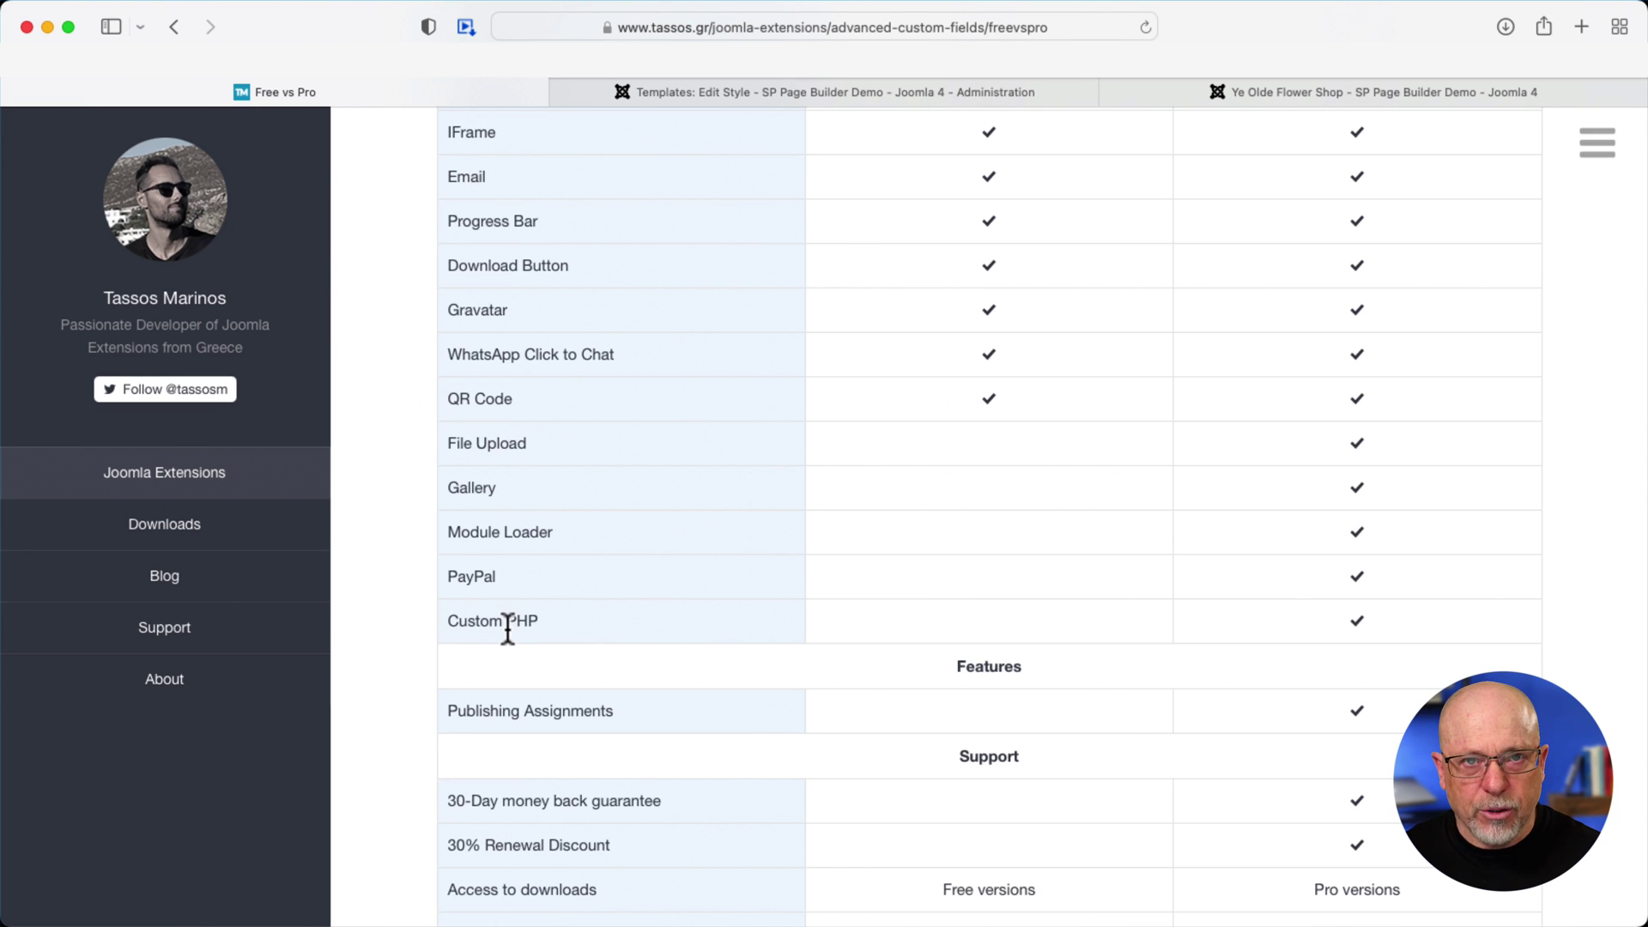
pyautogui.scroll(10, 499, 624)
pyautogui.scroll(3, 498, 631)
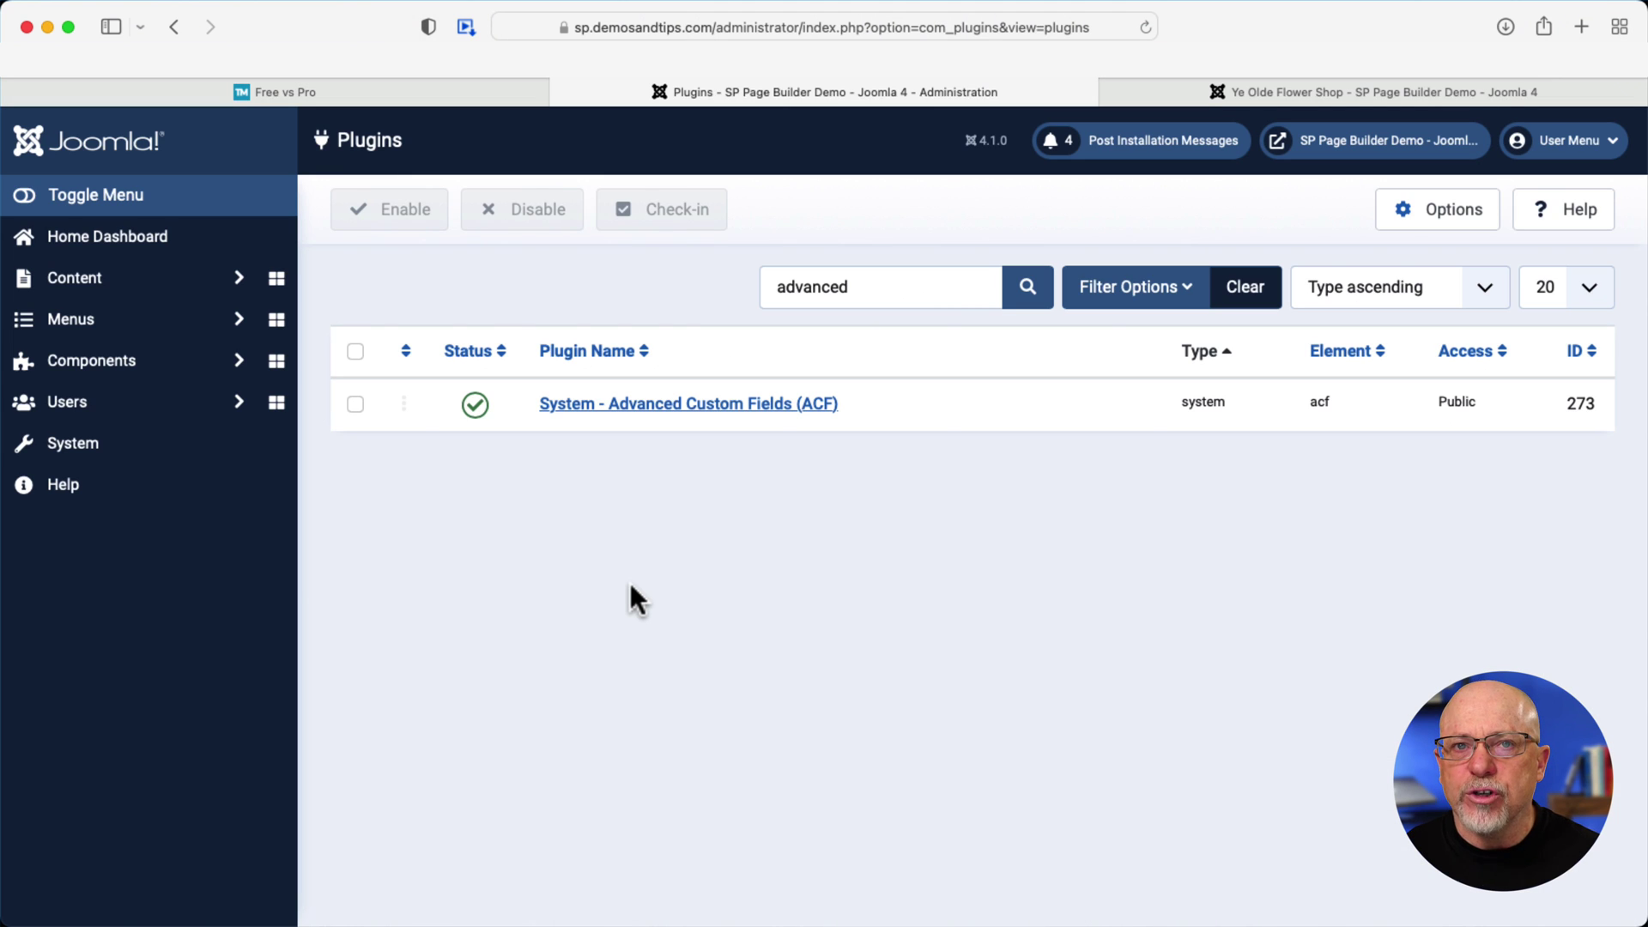
pyautogui.click(639, 405)
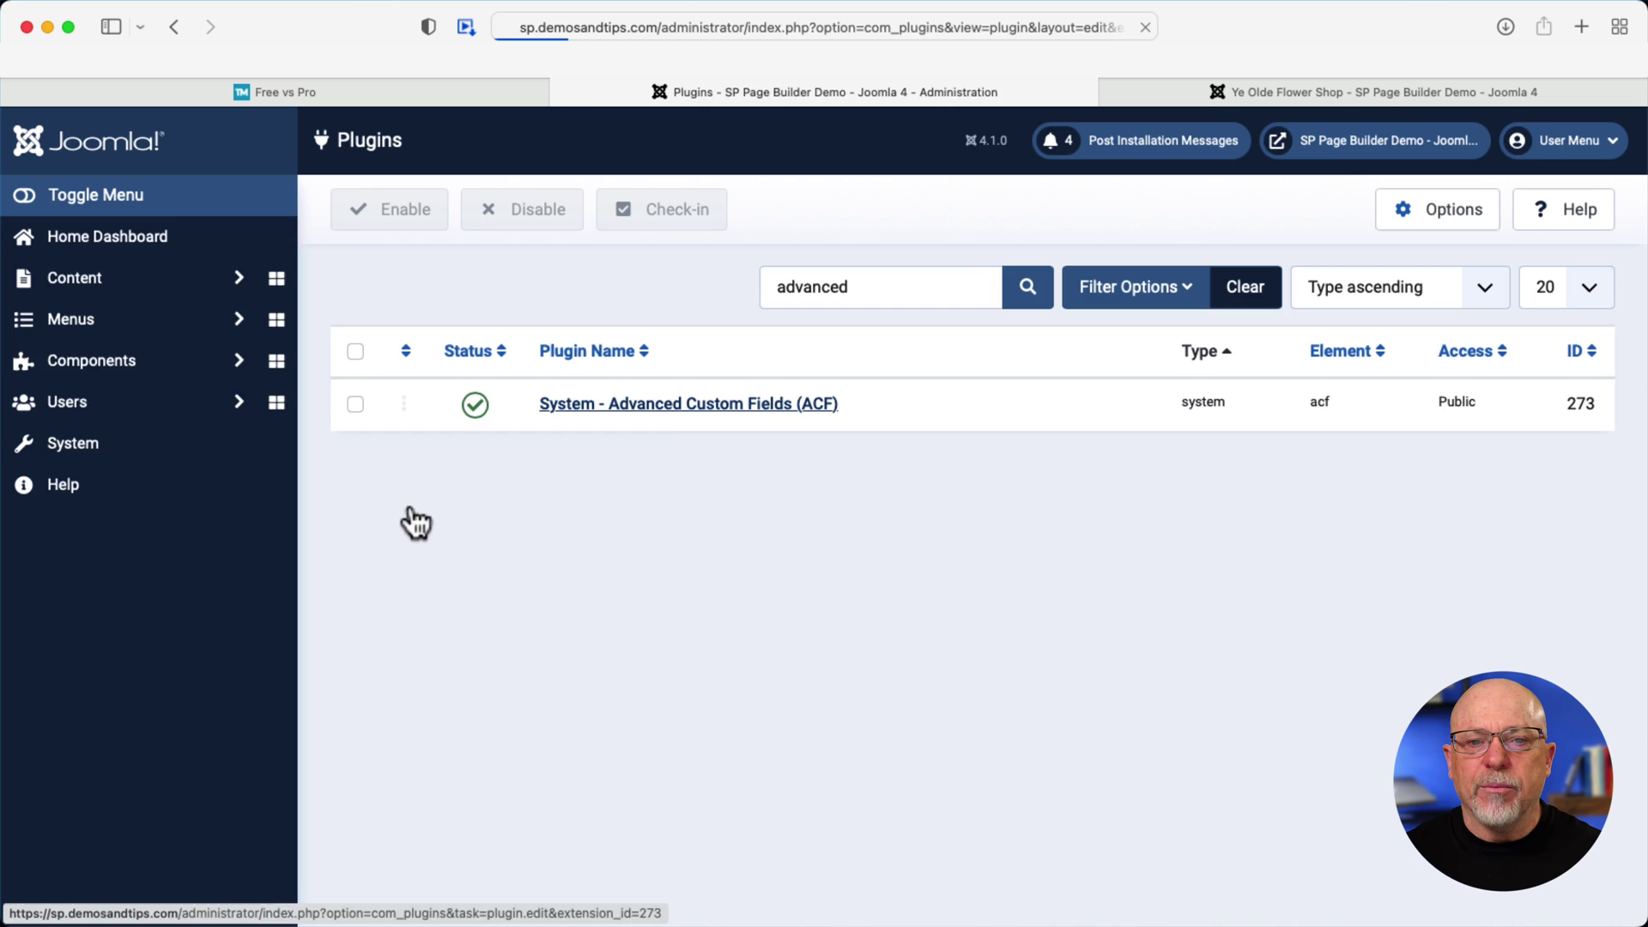
pyautogui.scroll(-5, 803, 479)
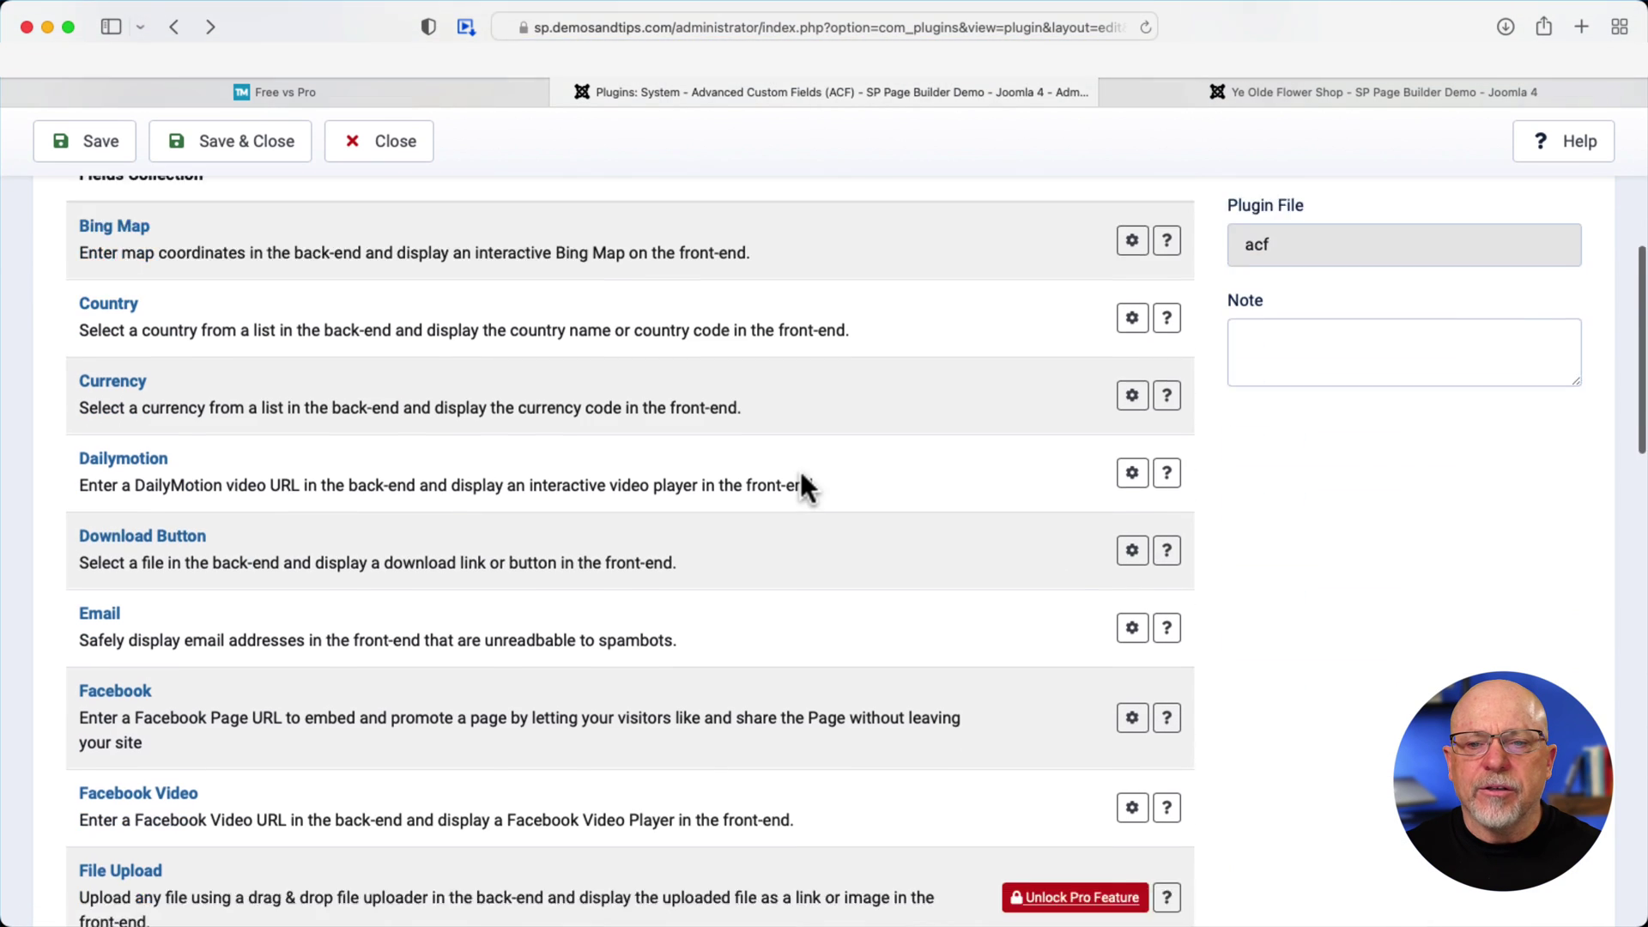
pyautogui.scroll(-2, 803, 479)
pyautogui.scroll(-5, 803, 478)
pyautogui.scroll(-5, 804, 479)
pyautogui.scroll(-5, 803, 479)
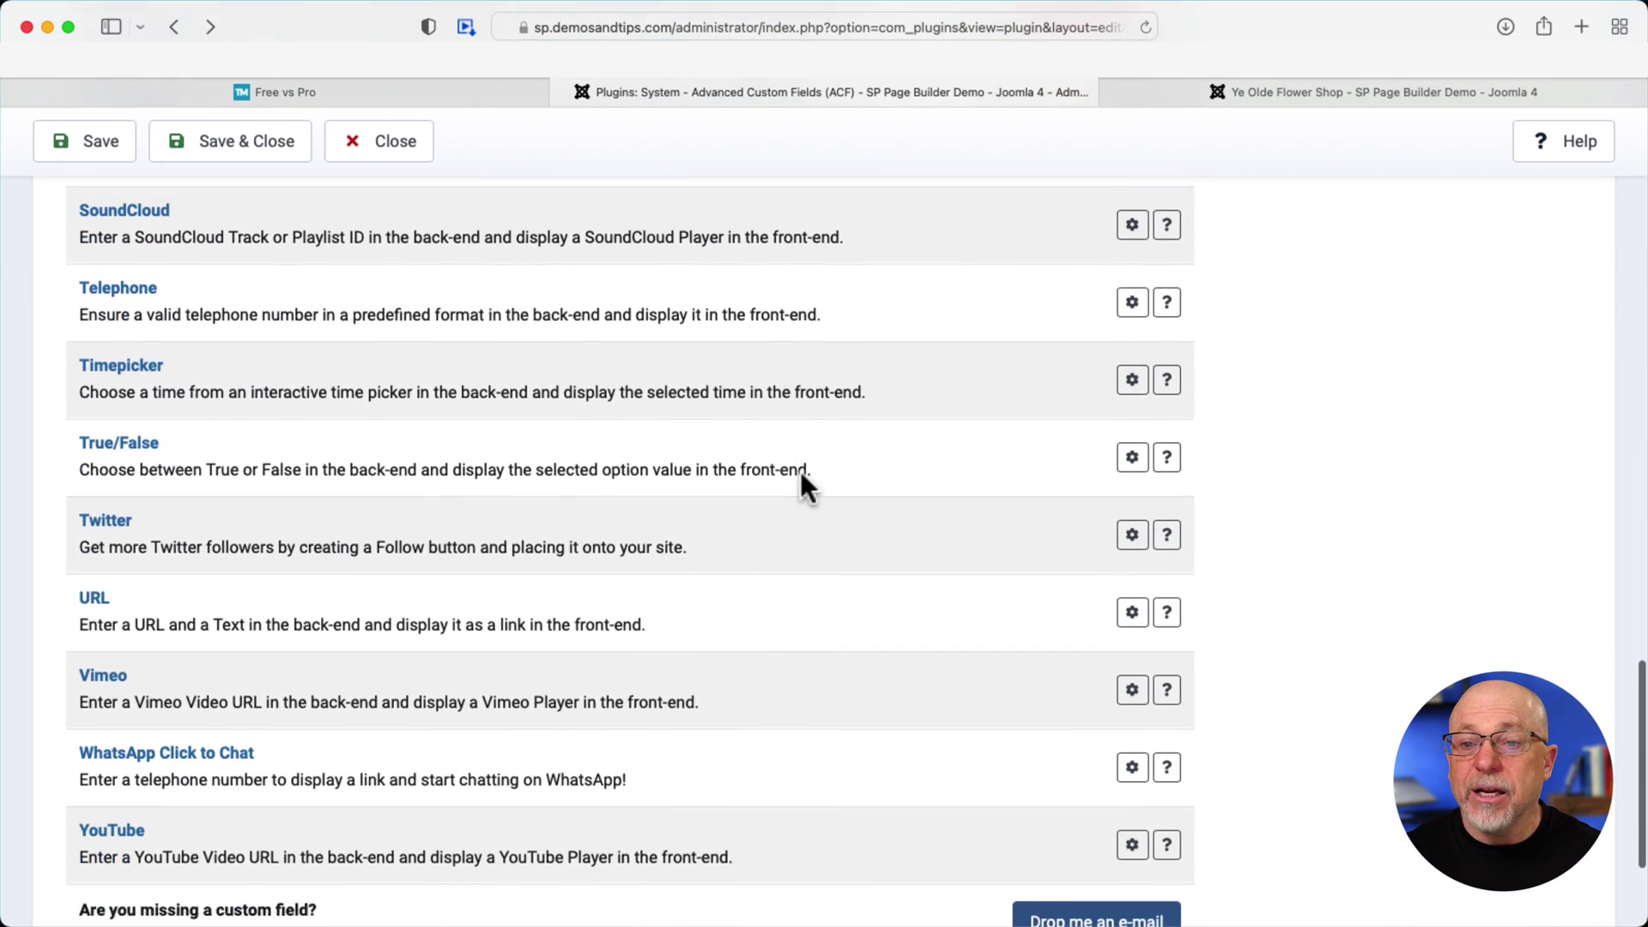
pyautogui.scroll(5, 800, 471)
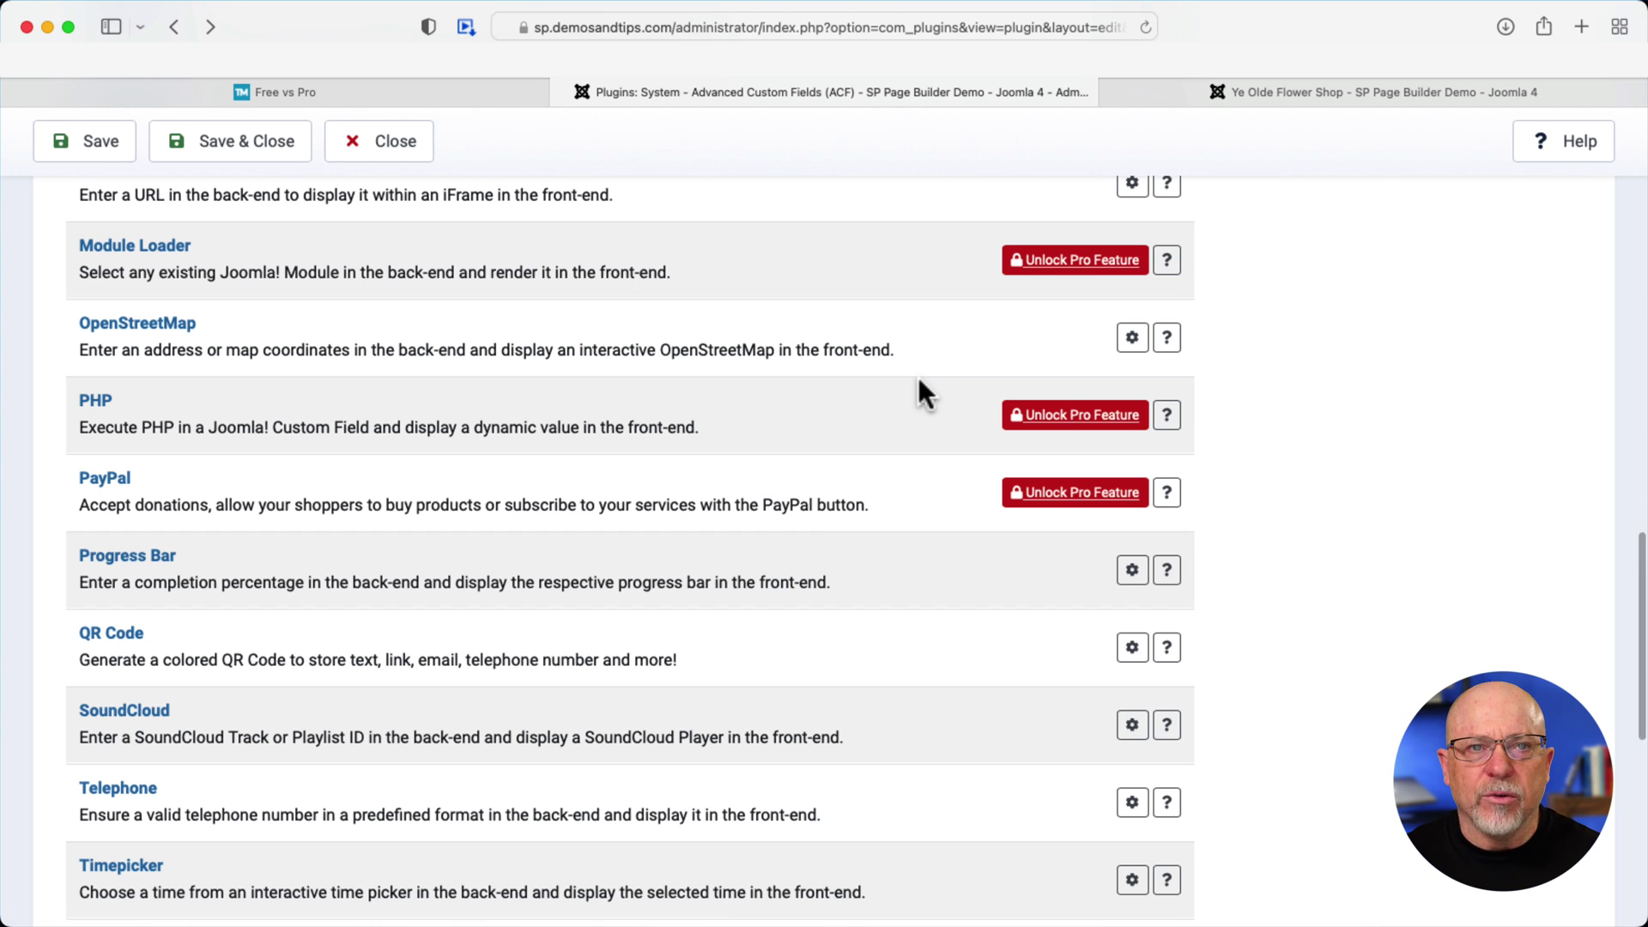
pyautogui.scroll(10, 824, 387)
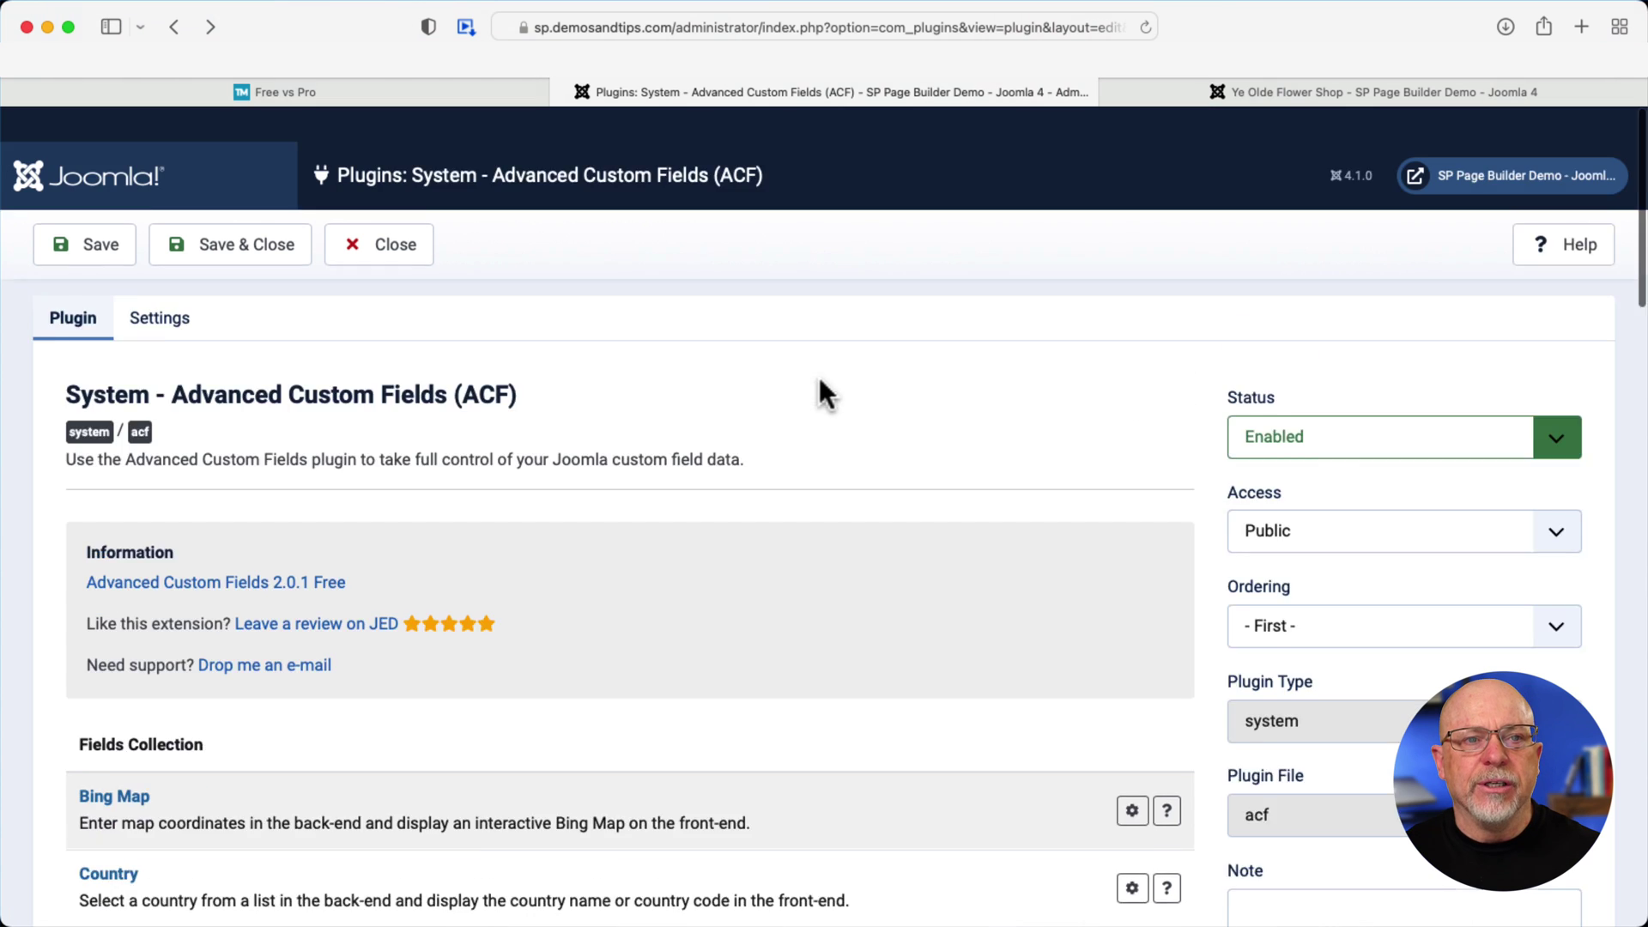
pyautogui.click(375, 243)
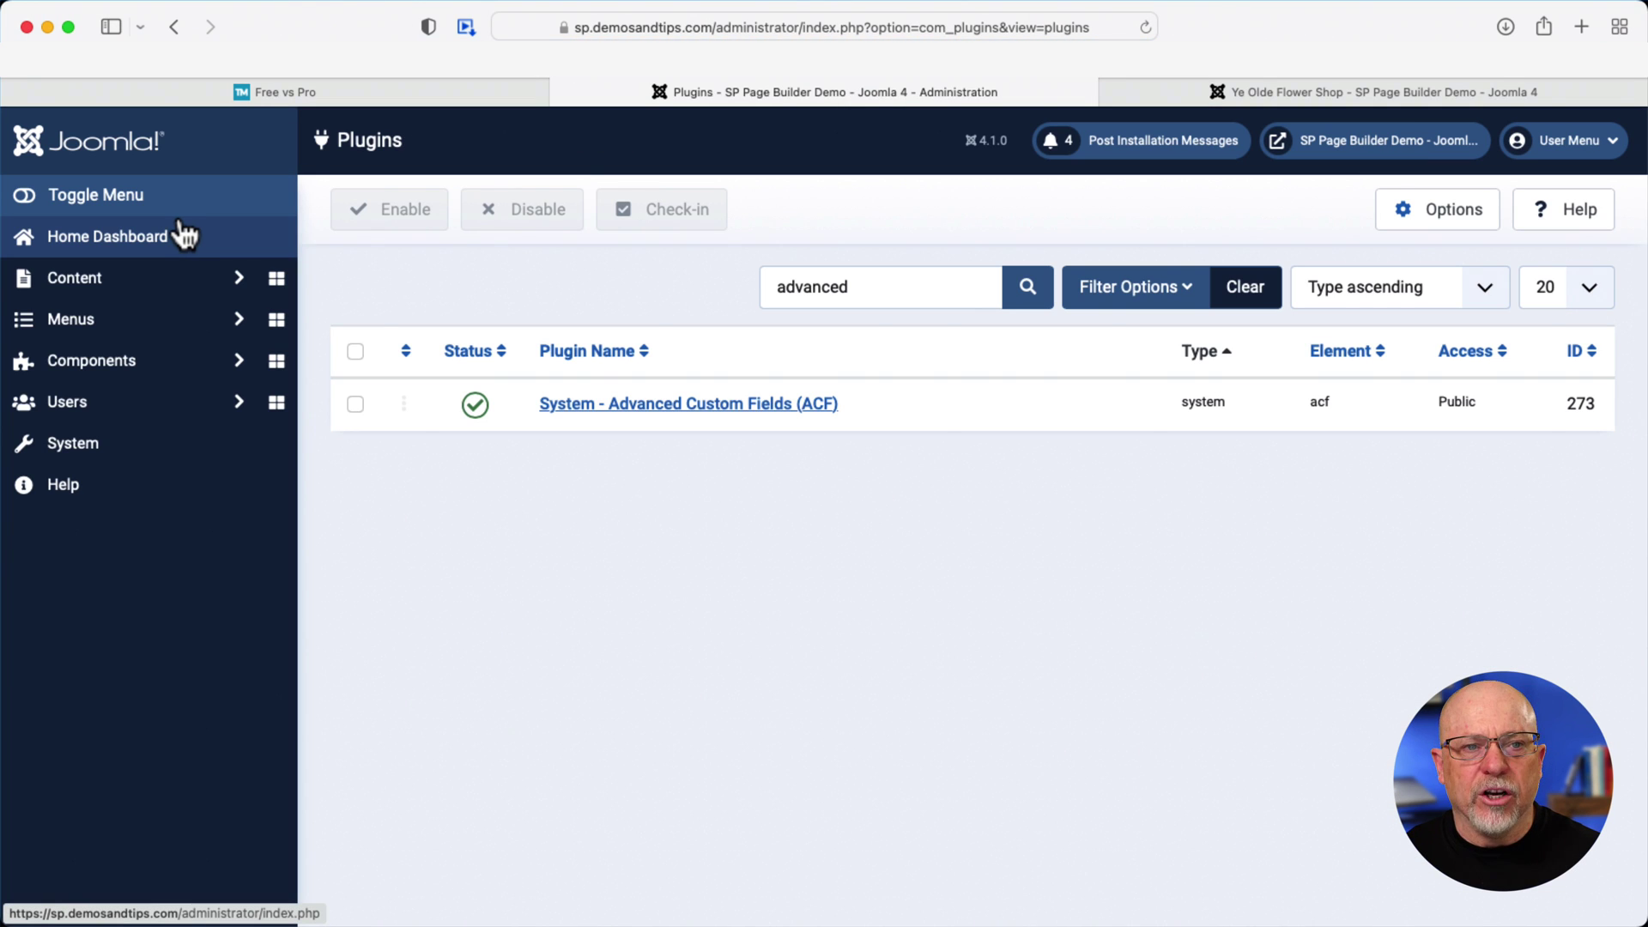
# Open Content > Fields, browse the ACF field types in a new field's Type list, then return unchanged
pyautogui.click(65, 279)
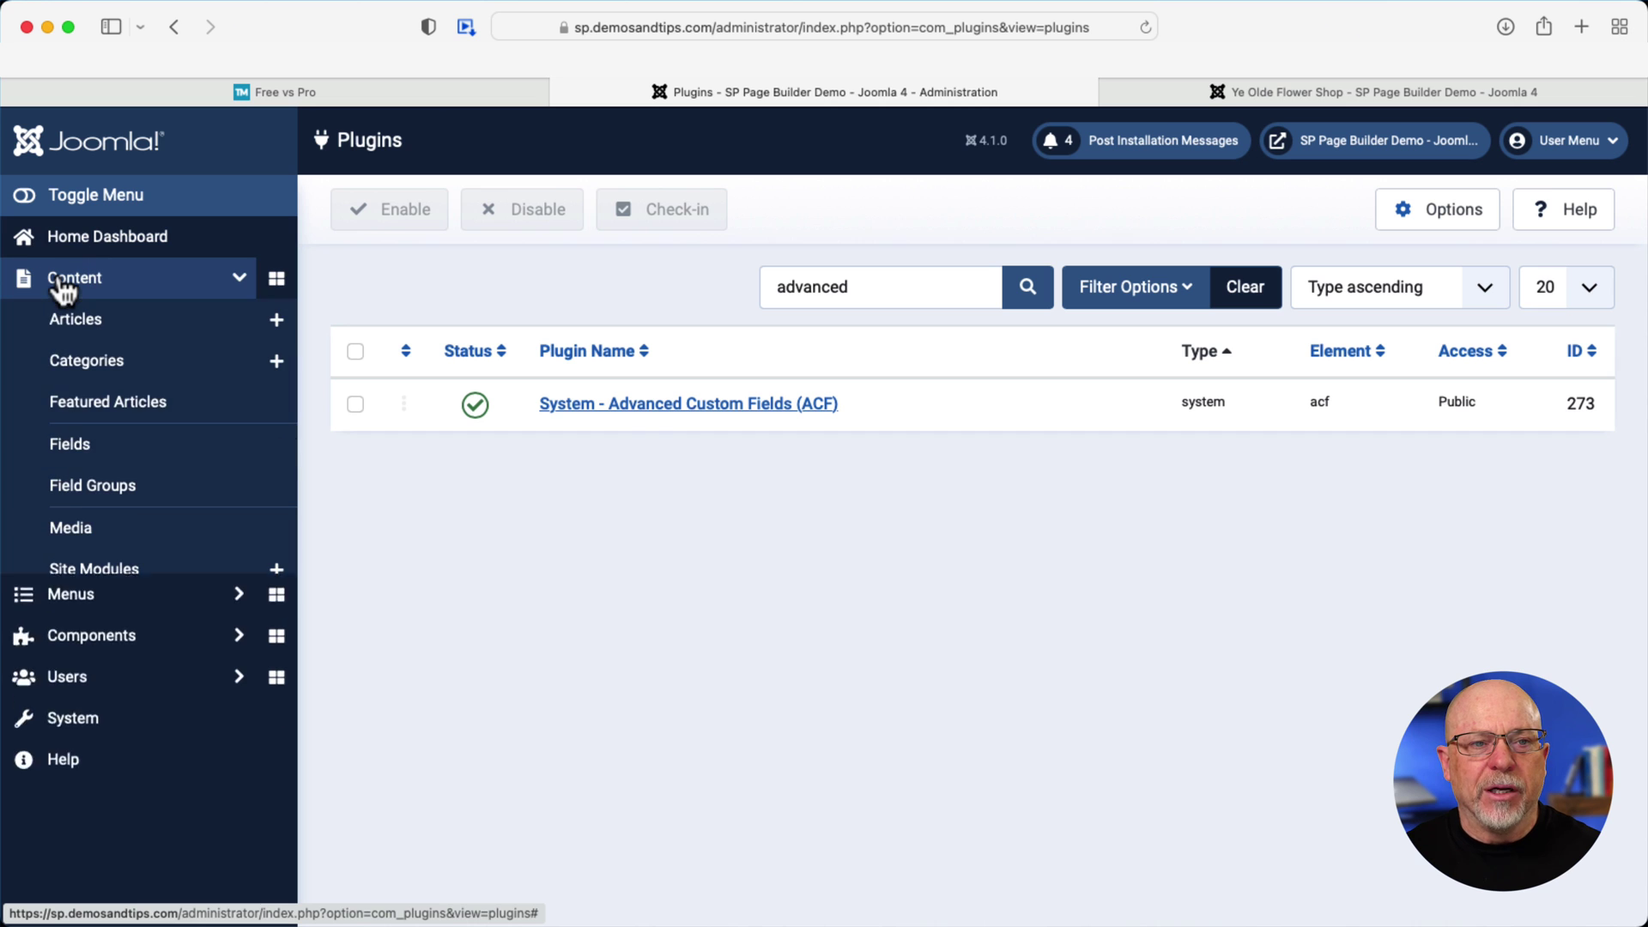
pyautogui.click(77, 445)
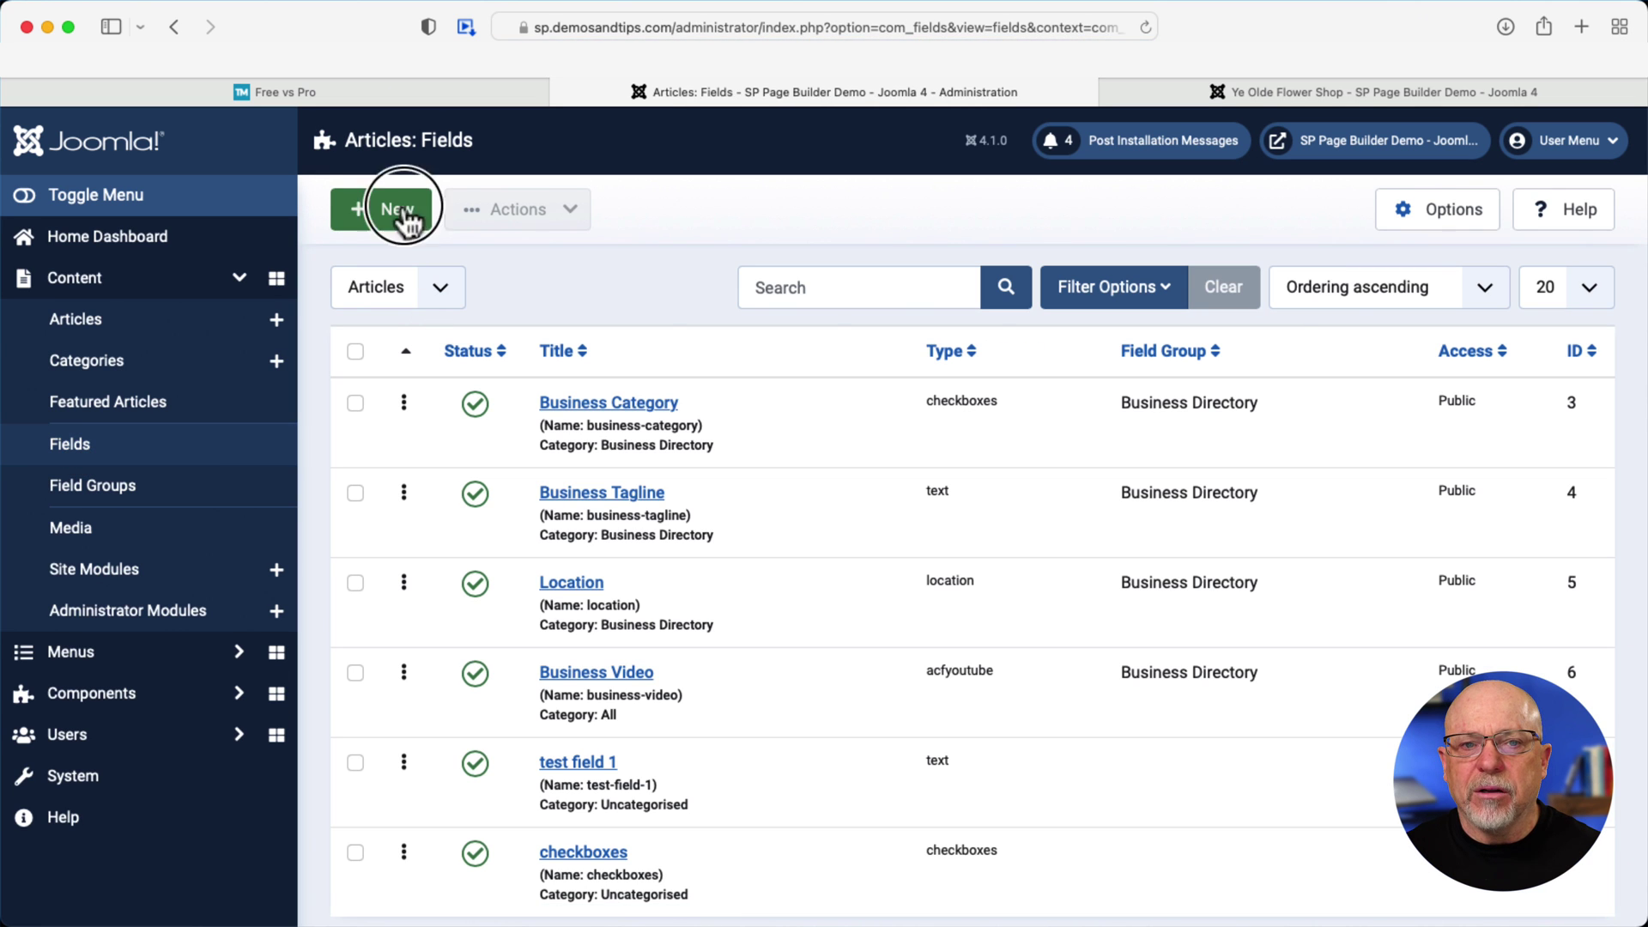
pyautogui.click(404, 222)
pyautogui.click(440, 485)
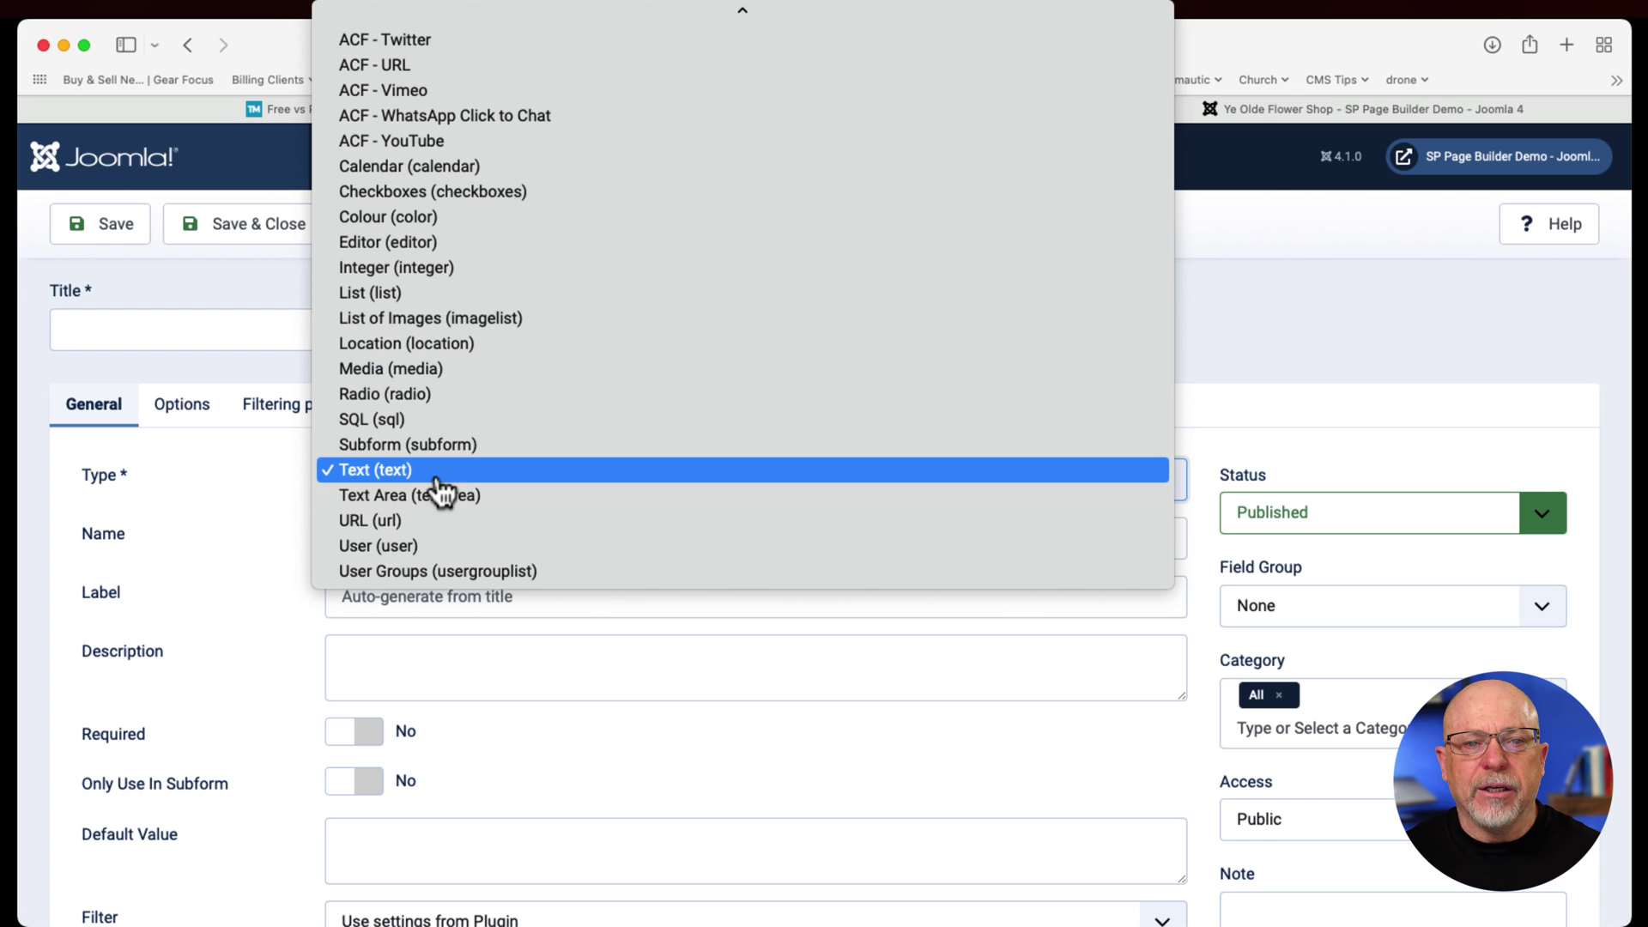
pyautogui.scroll(5, 290, 610)
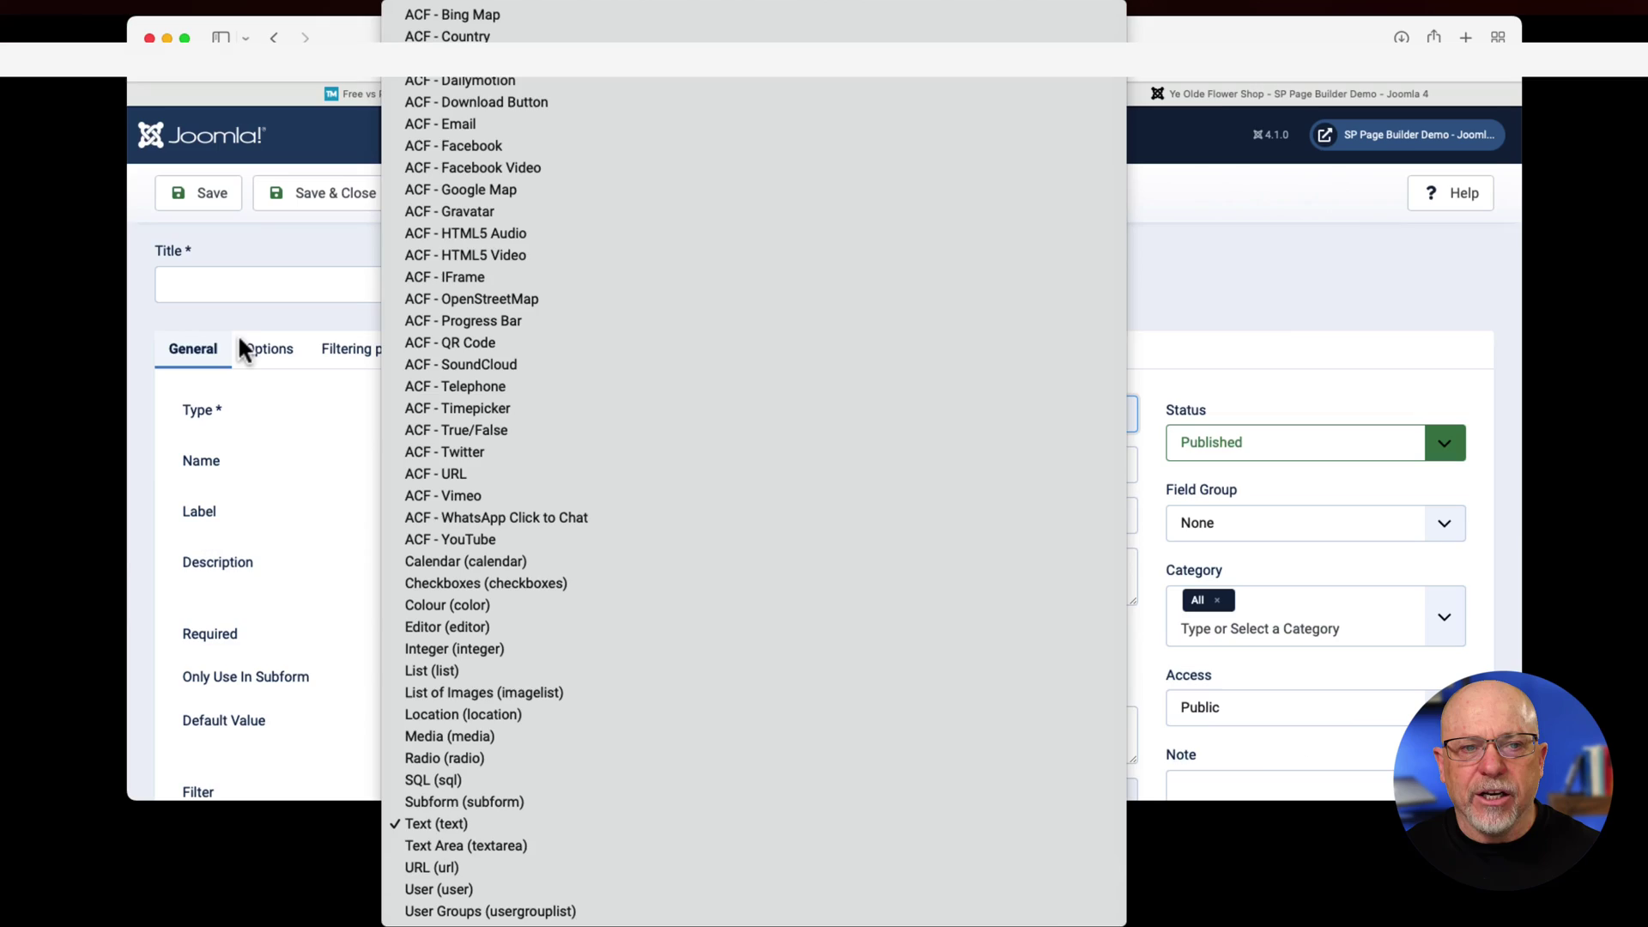
pyautogui.click(270, 296)
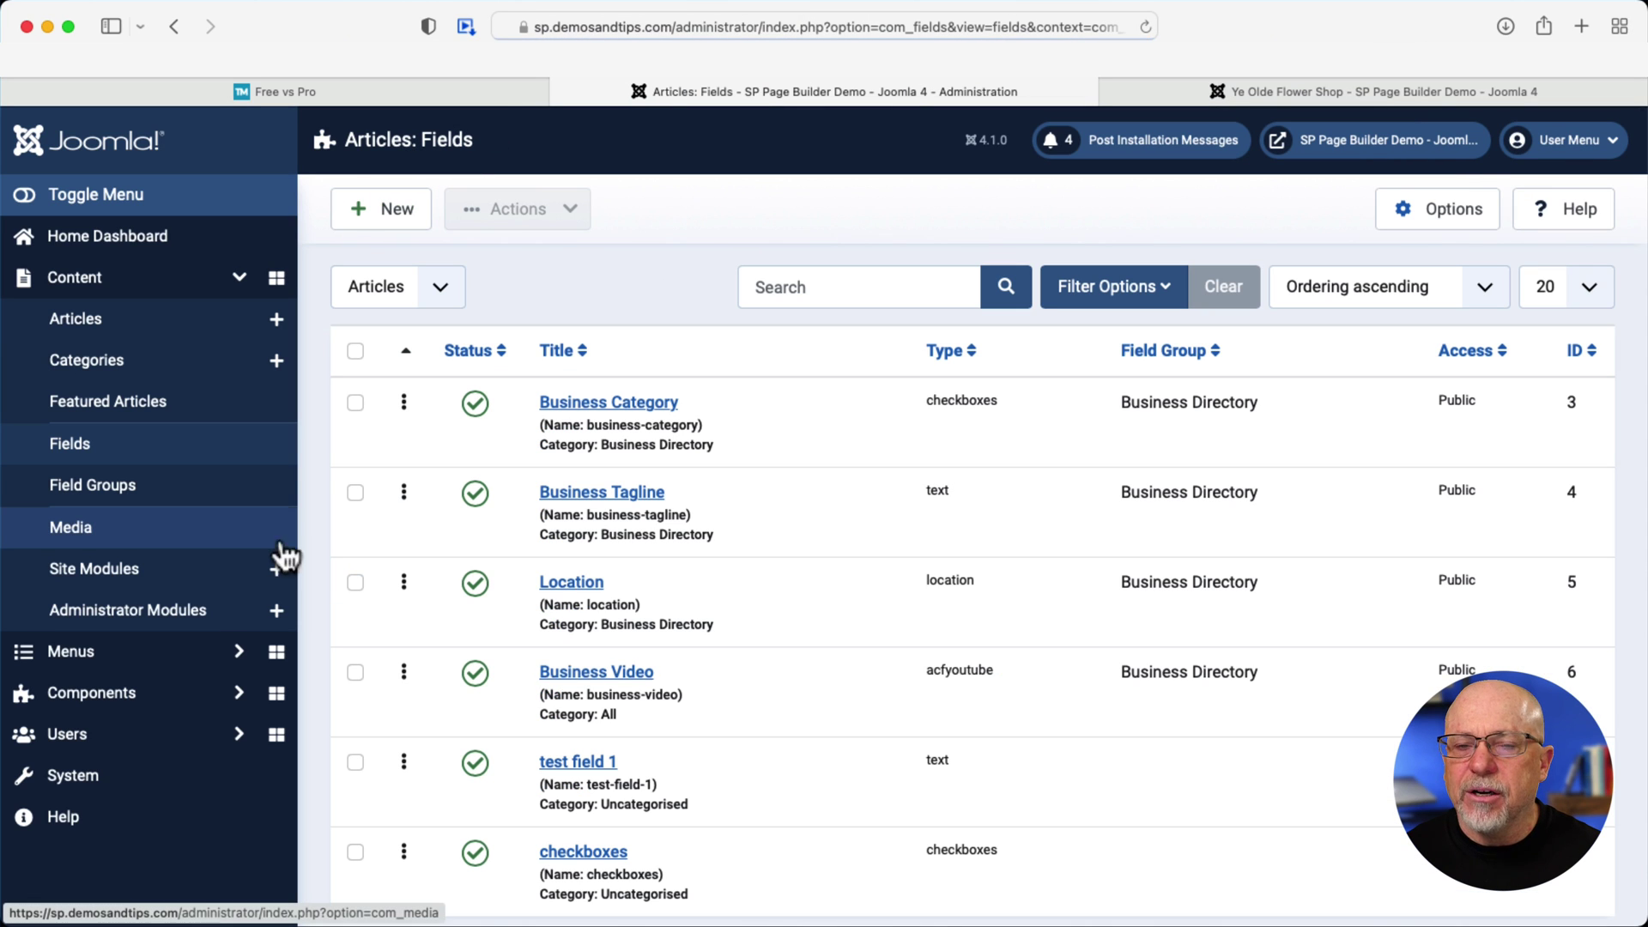
pyautogui.click(594, 674)
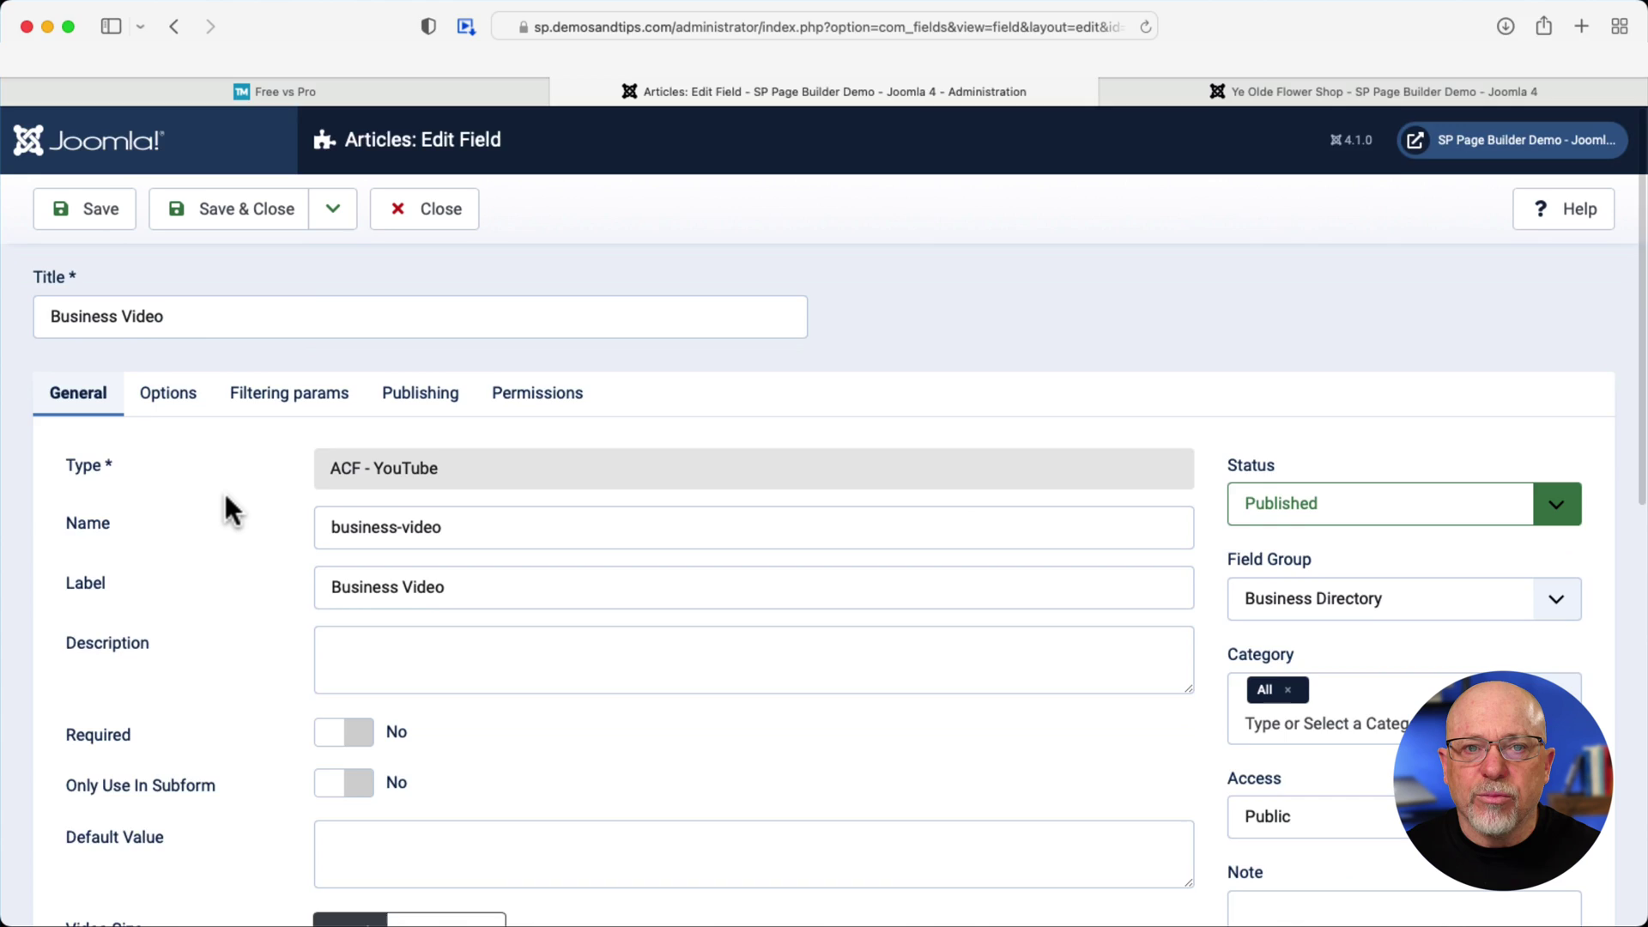
pyautogui.scroll(-5, 223, 491)
pyautogui.scroll(-4, 224, 498)
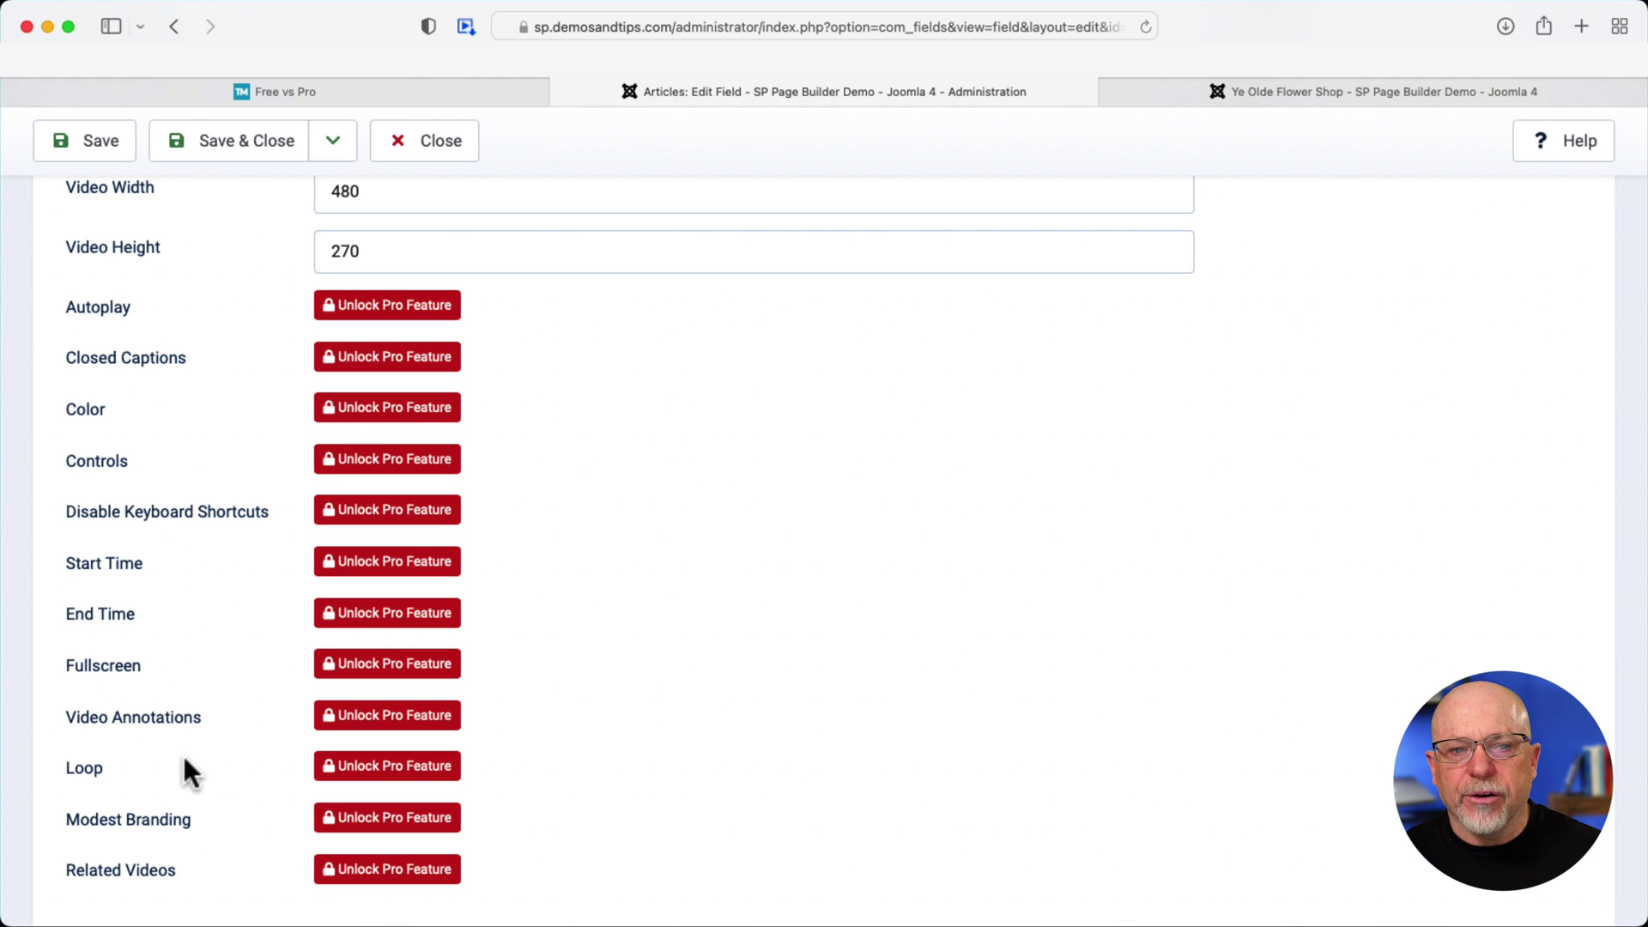
pyautogui.scroll(-2, 257, 816)
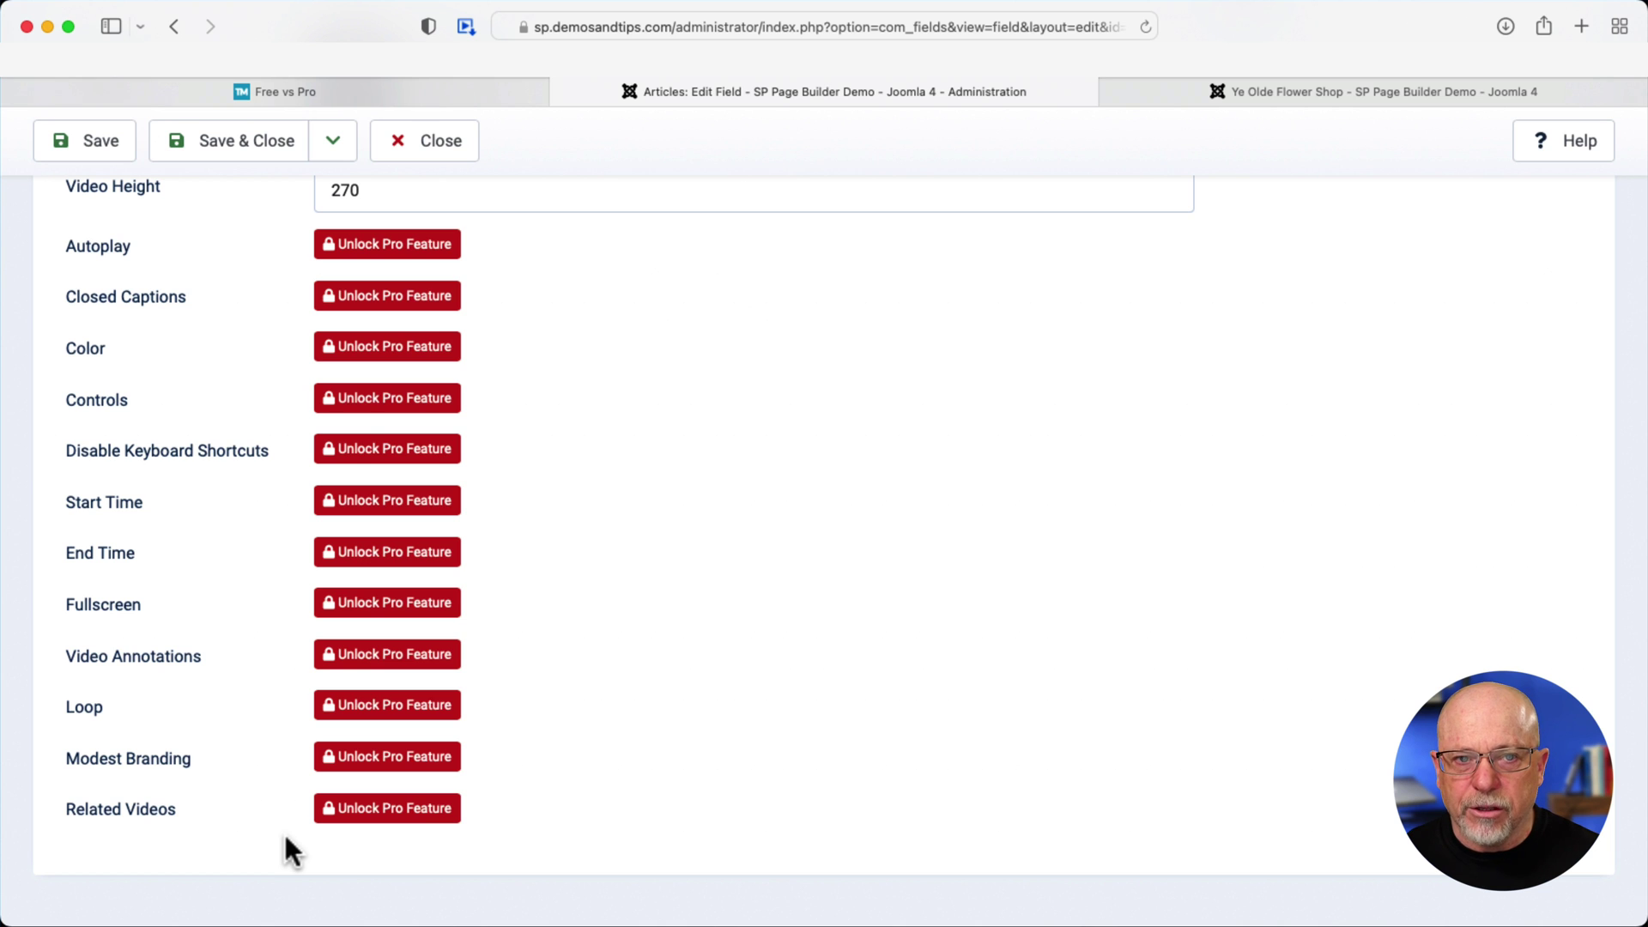
pyautogui.scroll(10, 283, 831)
pyautogui.scroll(5, 284, 831)
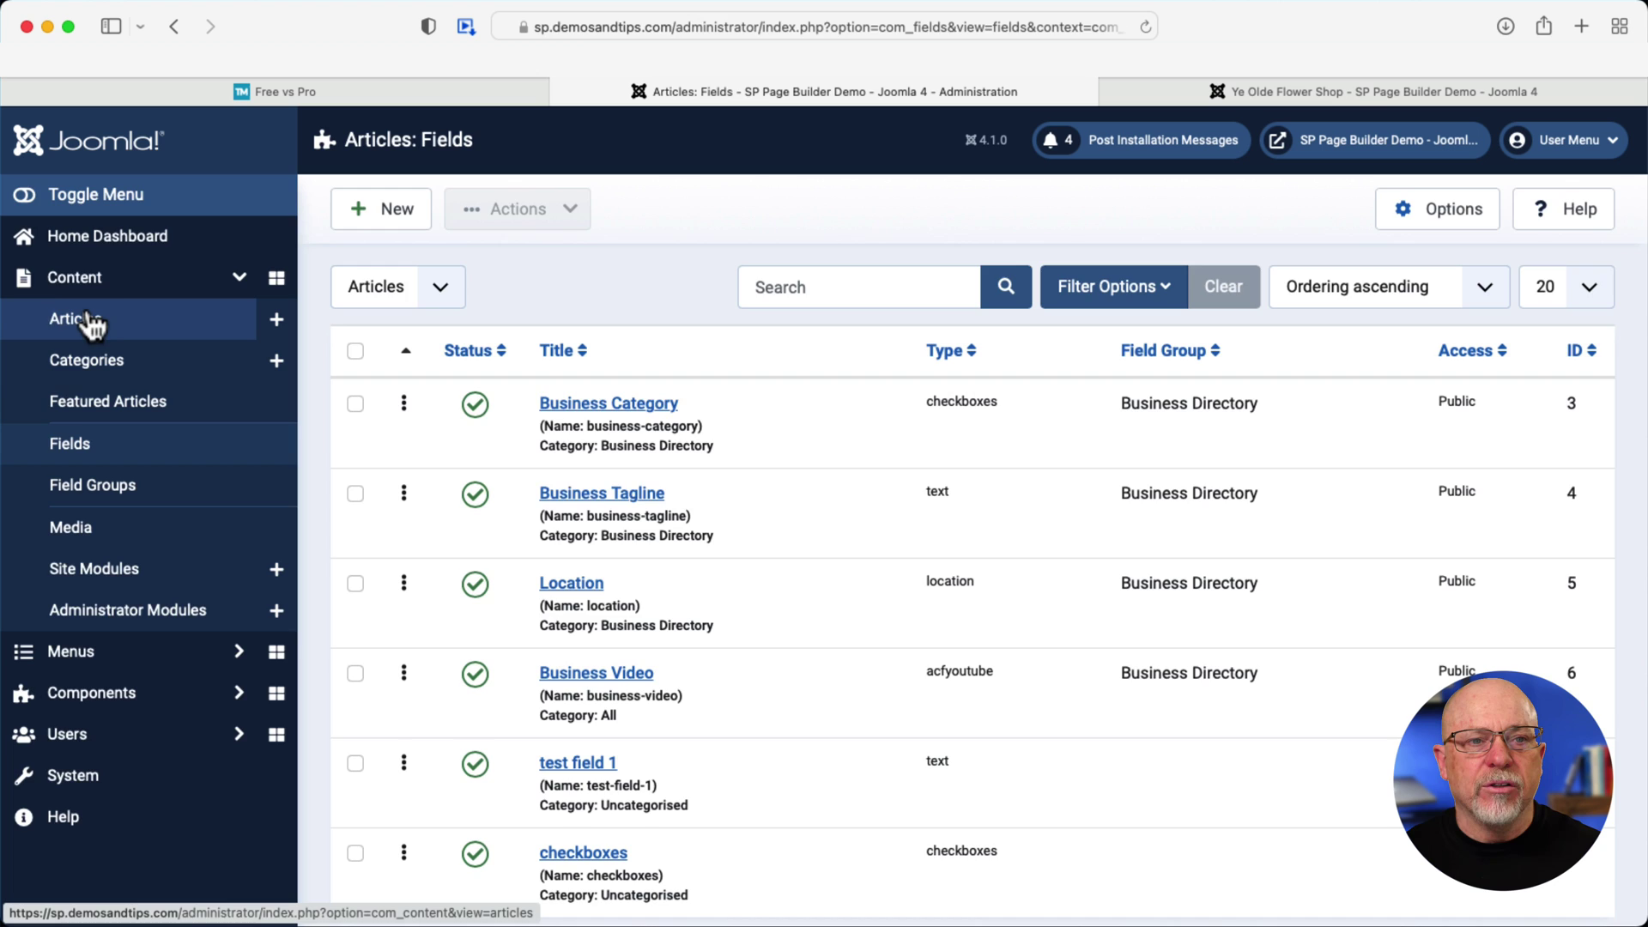
# Open the Ye Olde Flower Shop article to show its YouTube Business Video URL under Business Directory
pyautogui.click(74, 318)
pyautogui.click(732, 411)
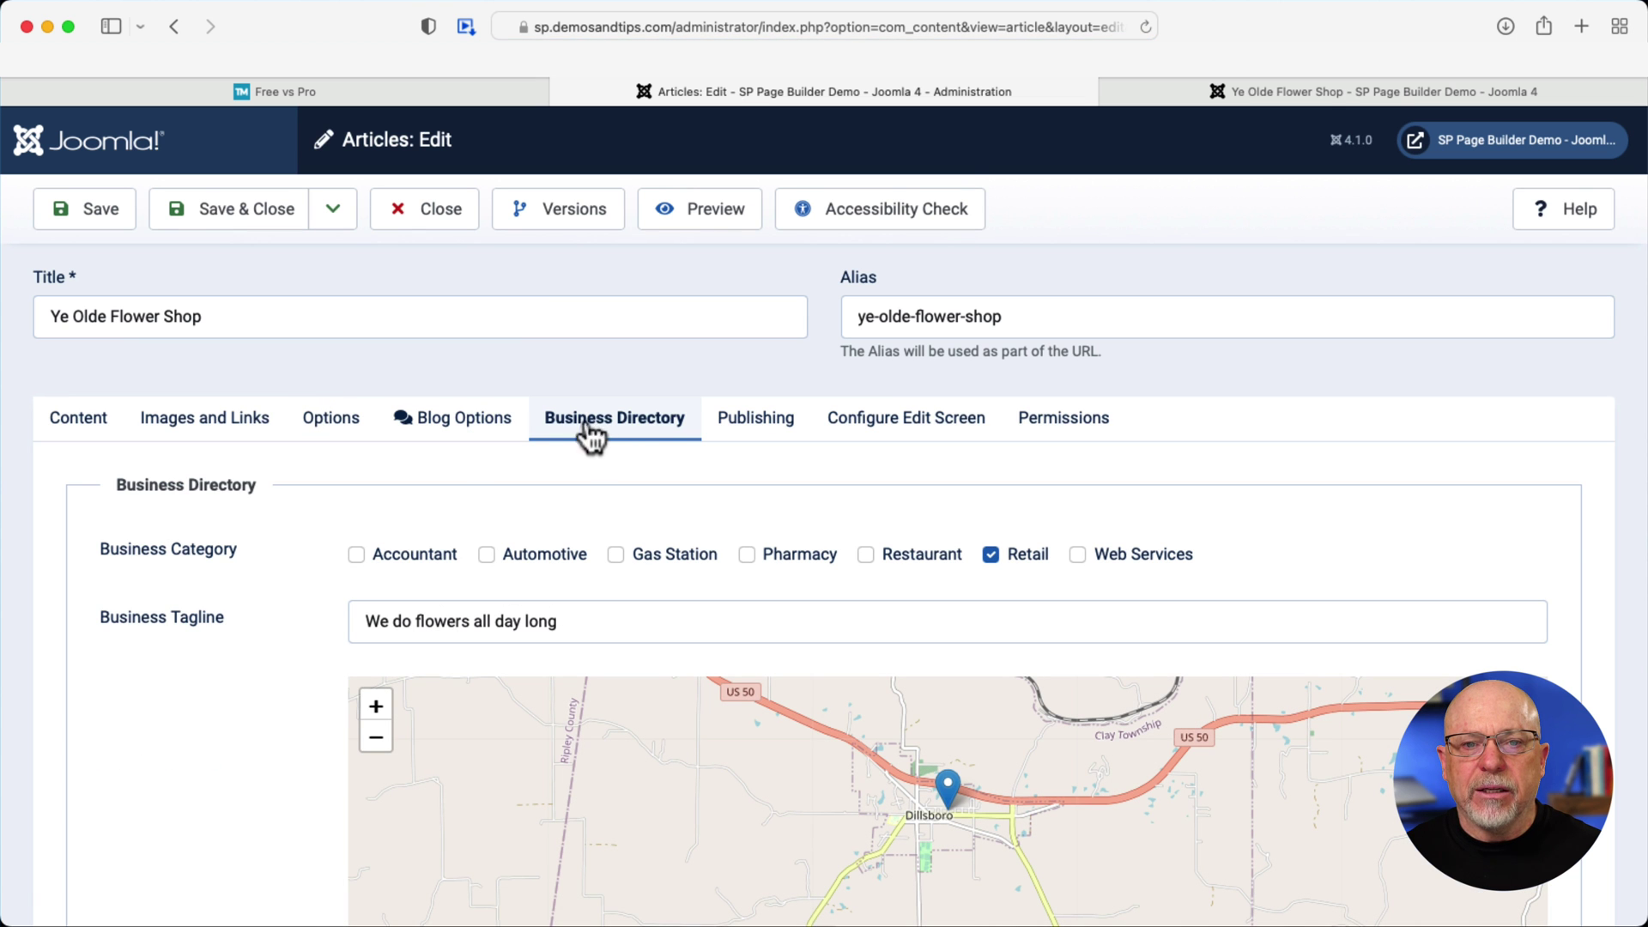
pyautogui.scroll(-5, 614, 430)
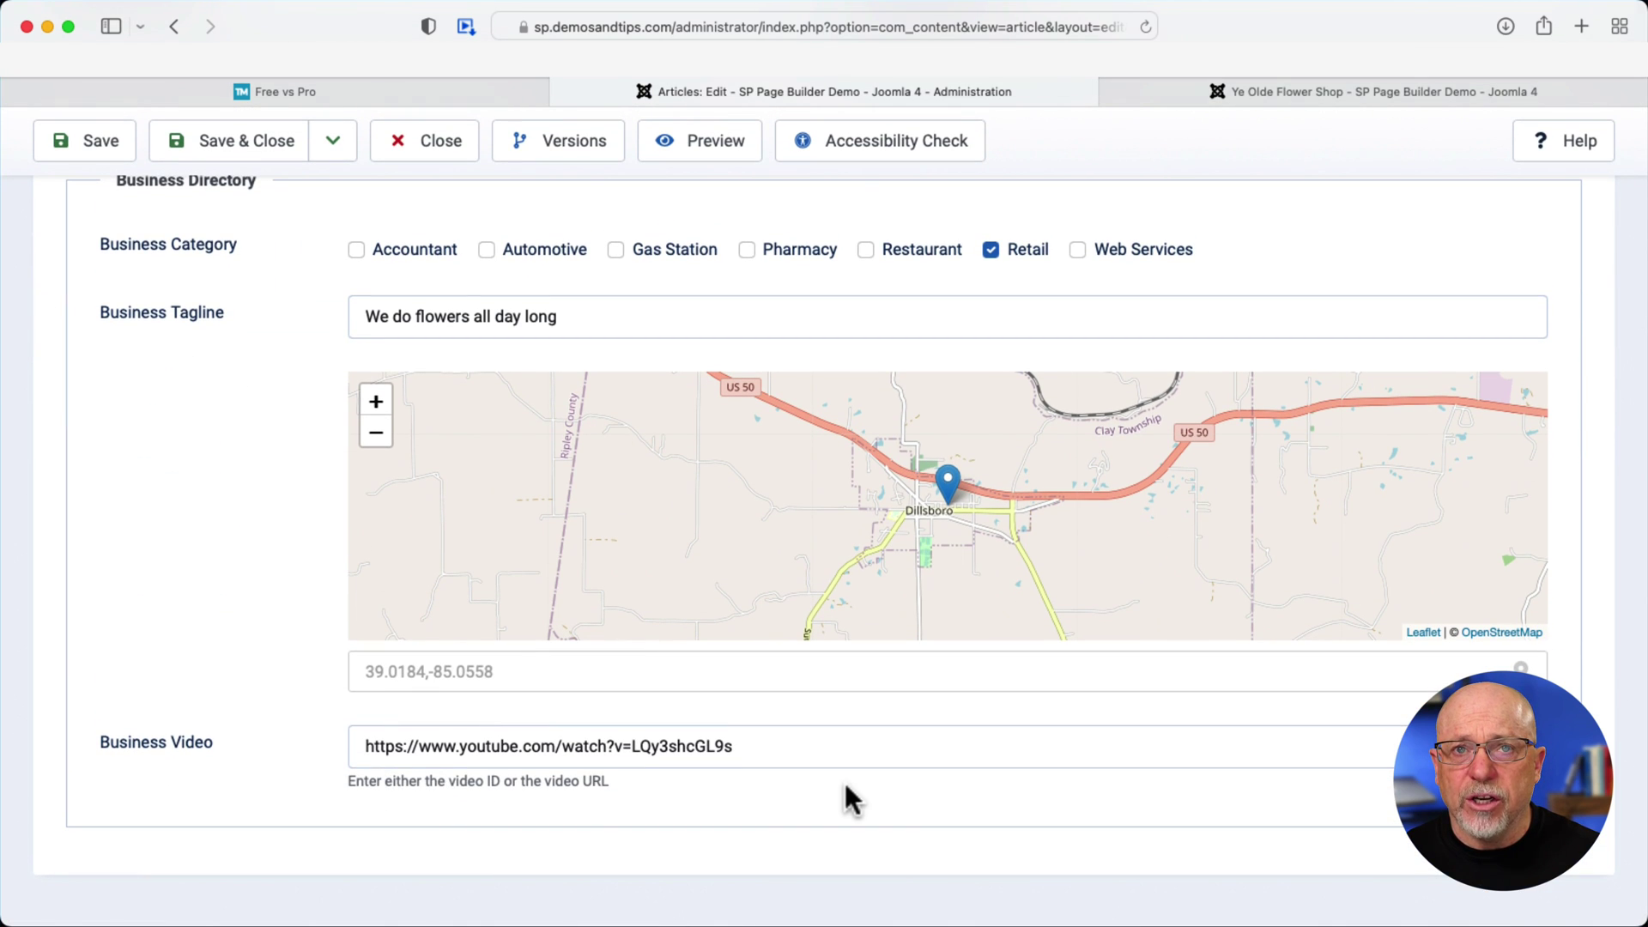
# Scroll the Ye Olde Flower Shop front-end page down to its embedded YouTube video
pyautogui.click(1250, 95)
pyautogui.scroll(-5, 138, 403)
pyautogui.scroll(-5, 134, 391)
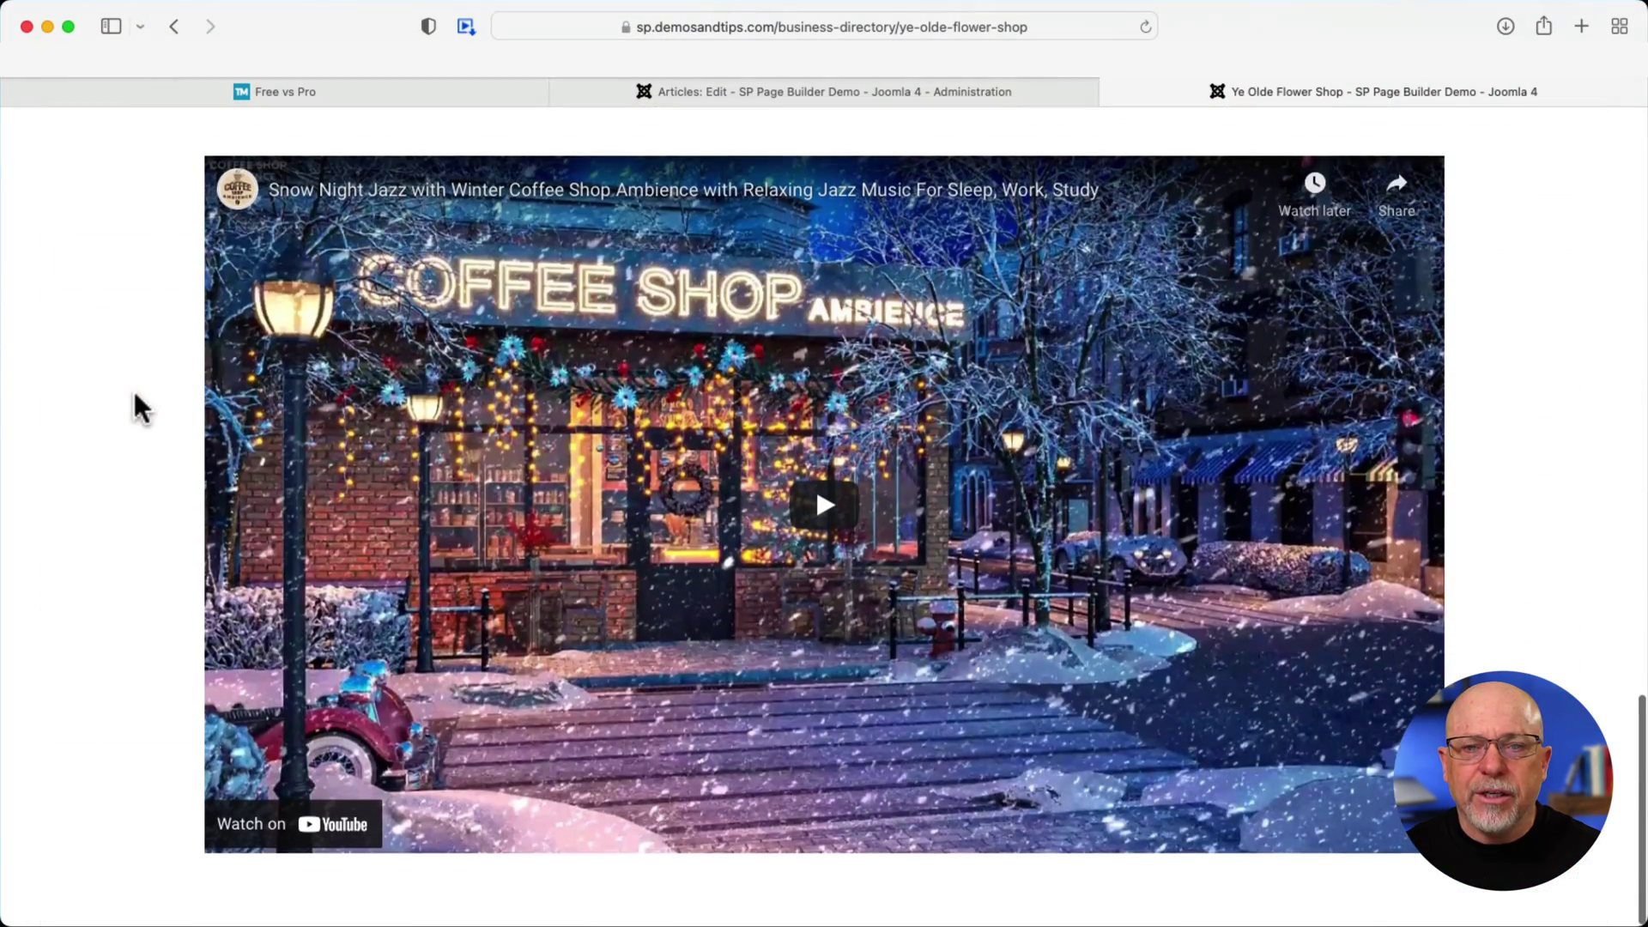